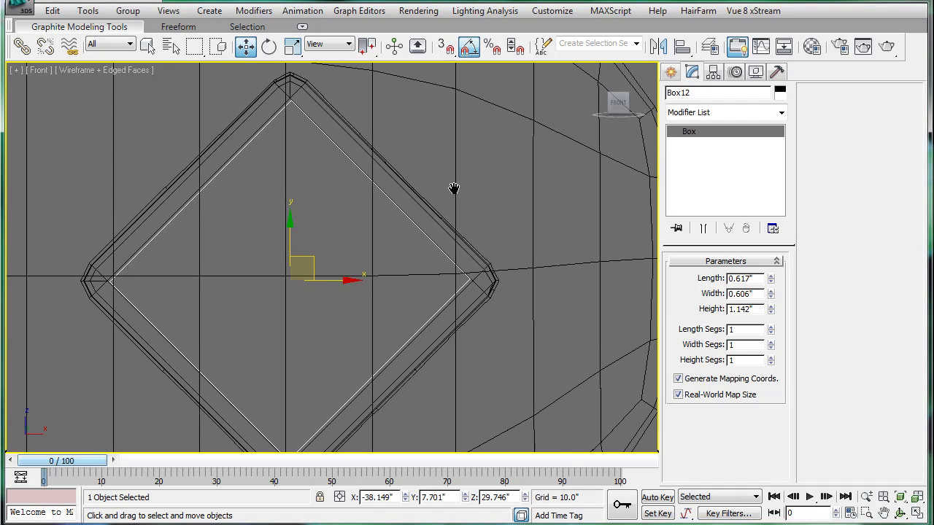
- Increase the diamond-oriented bar's height to about 11.478", extending it from its bracket toward the opposite one above the tub
{"action": "scroll", "coordinate": [463, 197], "scroll_direction": "down", "scroll_amount": 5}
{"action": "key", "text": "p"}
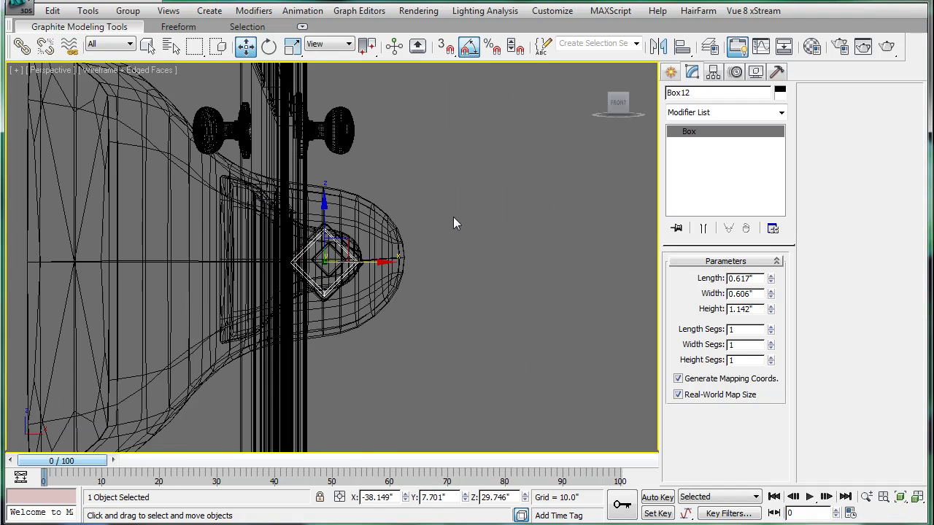
{"action": "scroll", "coordinate": [445, 213], "scroll_direction": "up", "scroll_amount": 10}
{"action": "key", "text": "F3"}
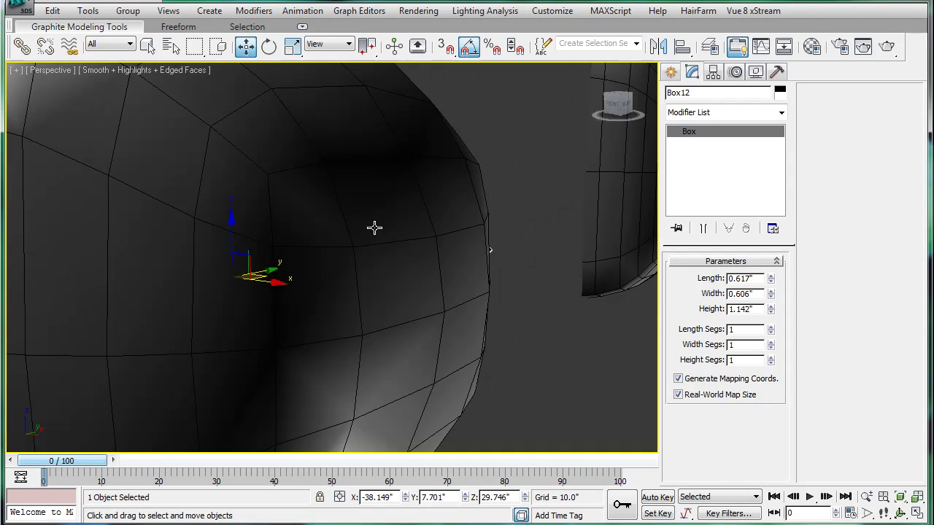
{"action": "middle_click_drag", "start_coordinate": [374, 228], "coordinate": [325, 252], "text": "alt"}
{"action": "scroll", "coordinate": [328, 254], "scroll_direction": "down", "scroll_amount": 7}
{"action": "middle_click_drag", "start_coordinate": [444, 257], "coordinate": [440, 275], "text": "alt"}
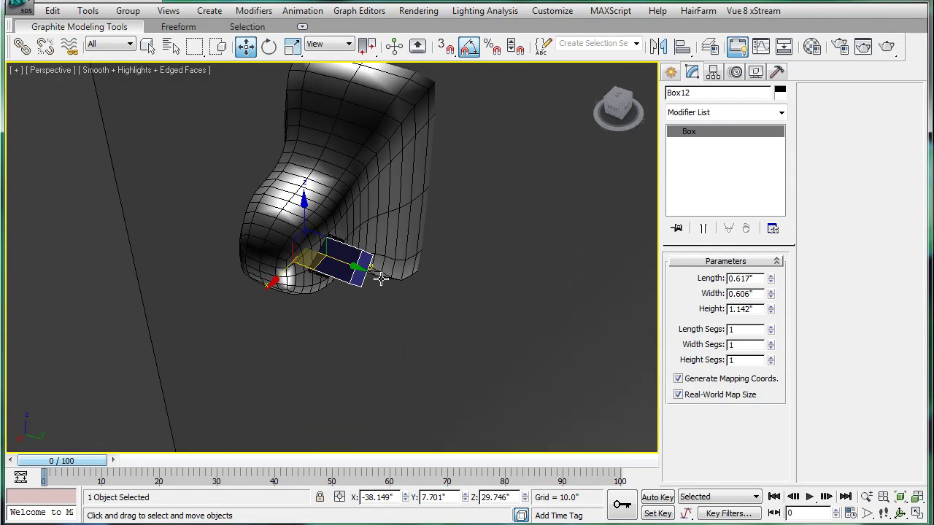
{"action": "middle_click_drag", "start_coordinate": [607, 270], "coordinate": [372, 265]}
{"action": "scroll", "coordinate": [372, 265], "scroll_direction": "down", "scroll_amount": 6}
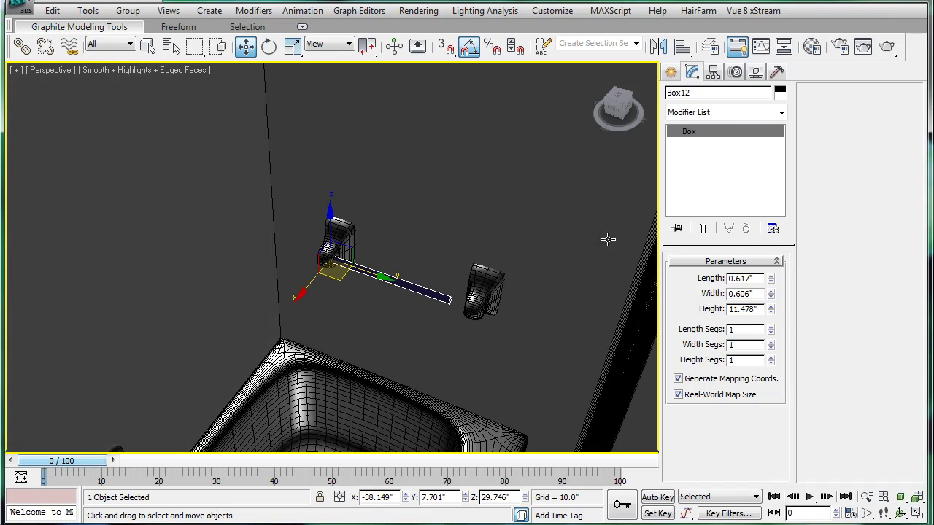
- Move the bar slightly along Y in the top wireframe view so its starting end sits deeper inside the bracket
{"action": "key", "text": "t"}
{"action": "scroll", "coordinate": [286, 253], "scroll_direction": "up", "scroll_amount": 8}
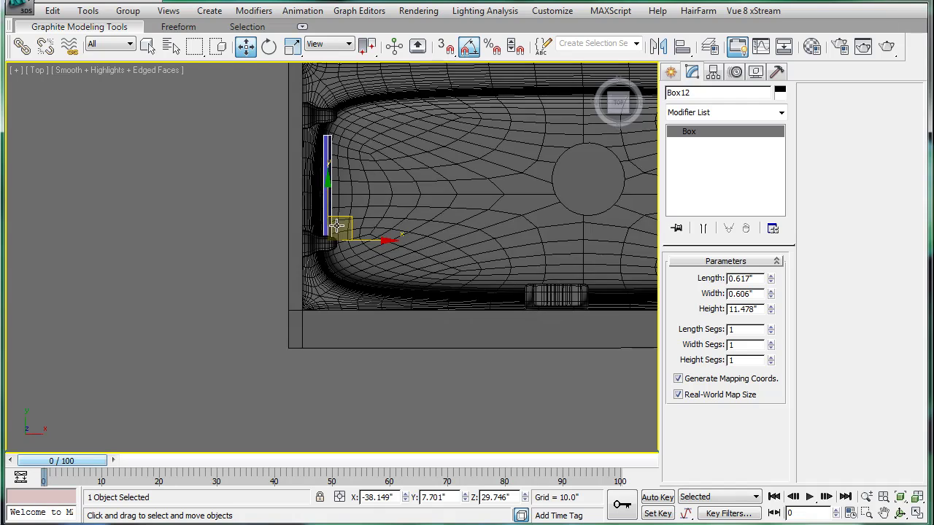
{"action": "scroll", "coordinate": [382, 168], "scroll_direction": "up", "scroll_amount": 4}
{"action": "key", "text": "F3"}
{"action": "scroll", "coordinate": [439, 257], "scroll_direction": "up", "scroll_amount": 2}
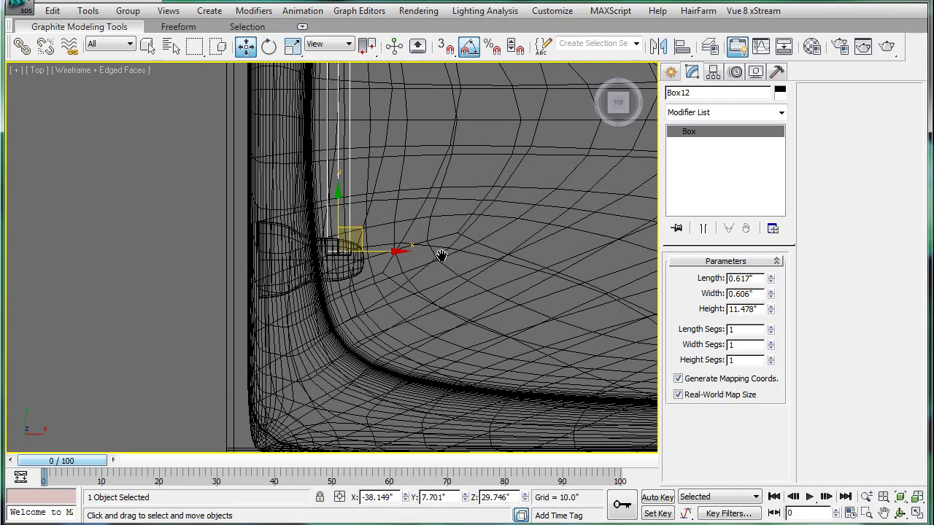
{"action": "scroll", "coordinate": [440, 257], "scroll_direction": "up", "scroll_amount": 3}
{"action": "left_click_drag", "start_coordinate": [346, 230], "coordinate": [345, 232]}
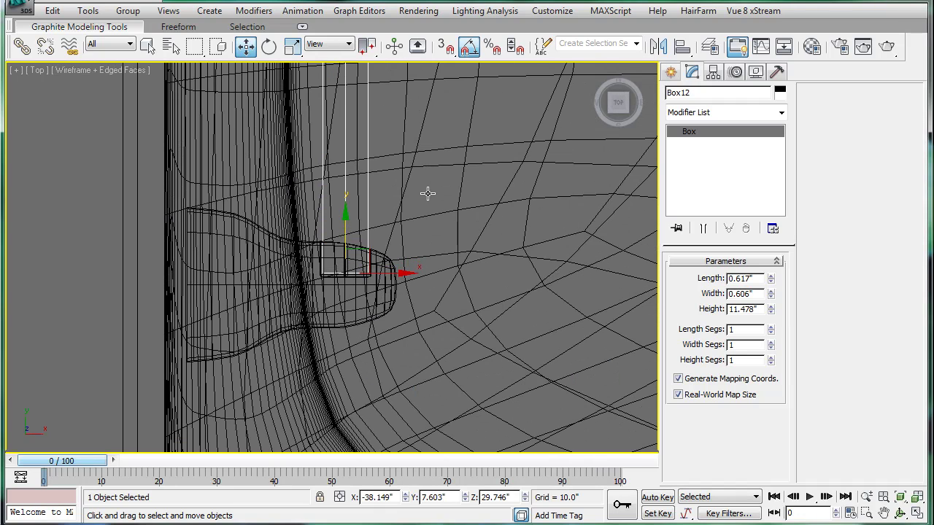
- Increase the bar's height to about 13.459" so it reaches into the far bracket, and check the fit in shaded perspective
{"action": "middle_click_drag", "start_coordinate": [439, 190], "coordinate": [440, 408]}
{"action": "middle_click_drag", "start_coordinate": [412, 94], "coordinate": [405, 431]}
{"action": "middle_click_drag", "start_coordinate": [429, 95], "coordinate": [418, 251]}
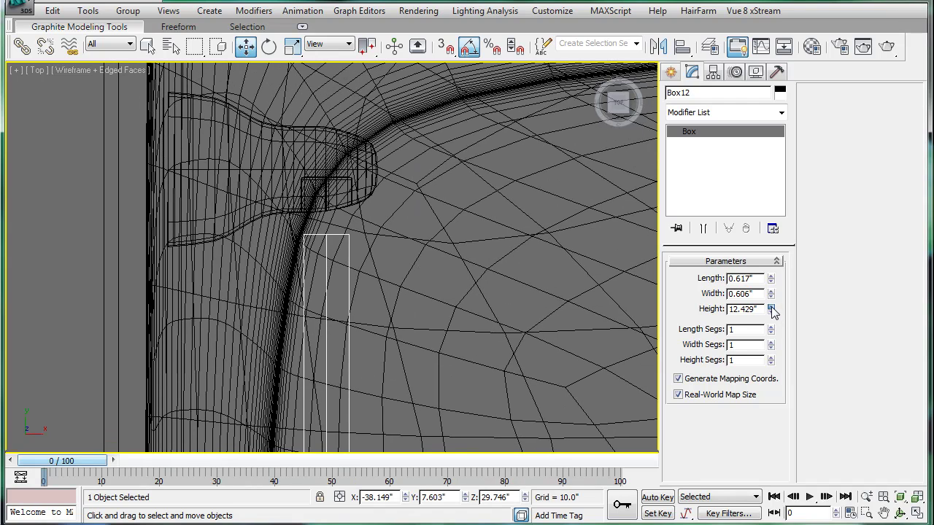
{"action": "left_click_drag", "start_coordinate": [773, 311], "coordinate": [772, 311]}
{"action": "scroll", "coordinate": [431, 254], "scroll_direction": "down", "scroll_amount": 4}
{"action": "key", "text": "p"}
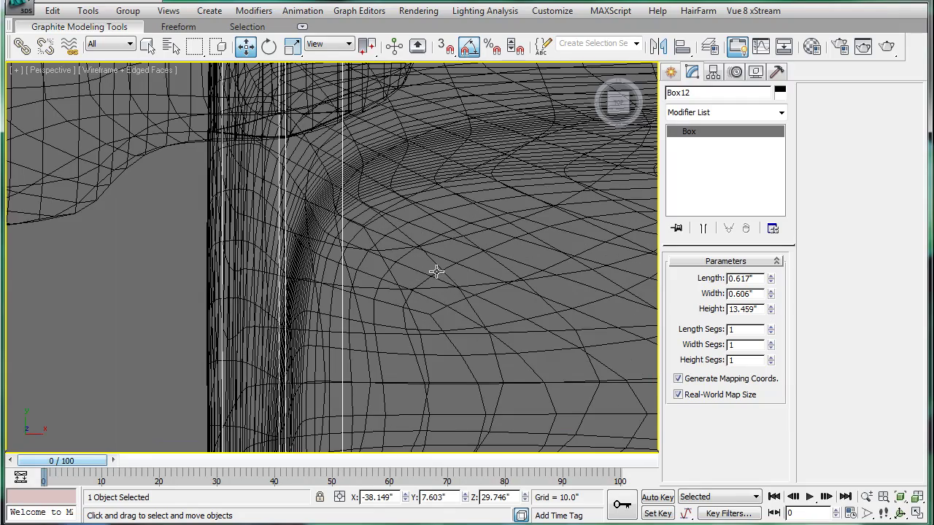
{"action": "key", "text": "F3"}
{"action": "key", "text": "z"}
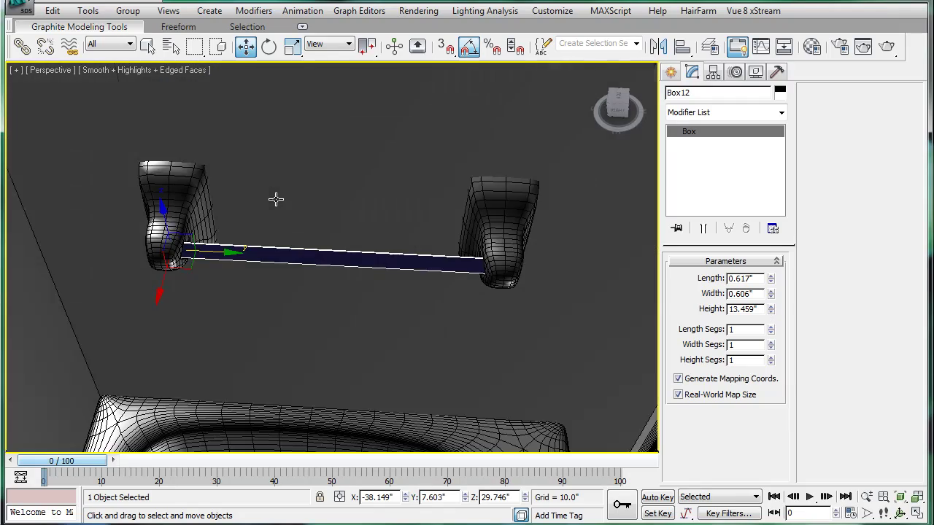
{"action": "middle_click_drag", "start_coordinate": [276, 183], "coordinate": [316, 255], "text": "alt"}
{"action": "scroll", "coordinate": [234, 185], "scroll_direction": "up", "scroll_amount": 4}
{"action": "scroll", "coordinate": [631, 172], "scroll_direction": "down", "scroll_amount": 6}
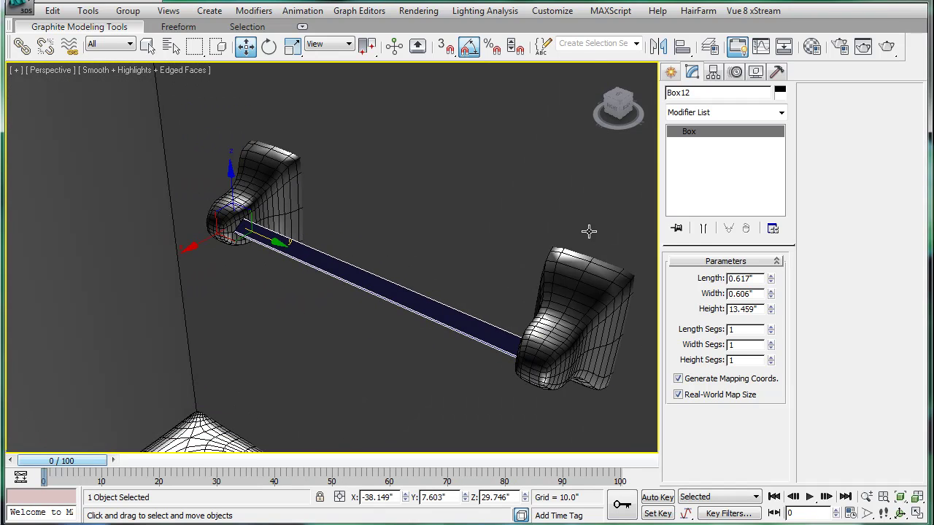
- Convert the bar to an Editable Poly and select its four long edges
{"action": "key", "text": "alt+e"}
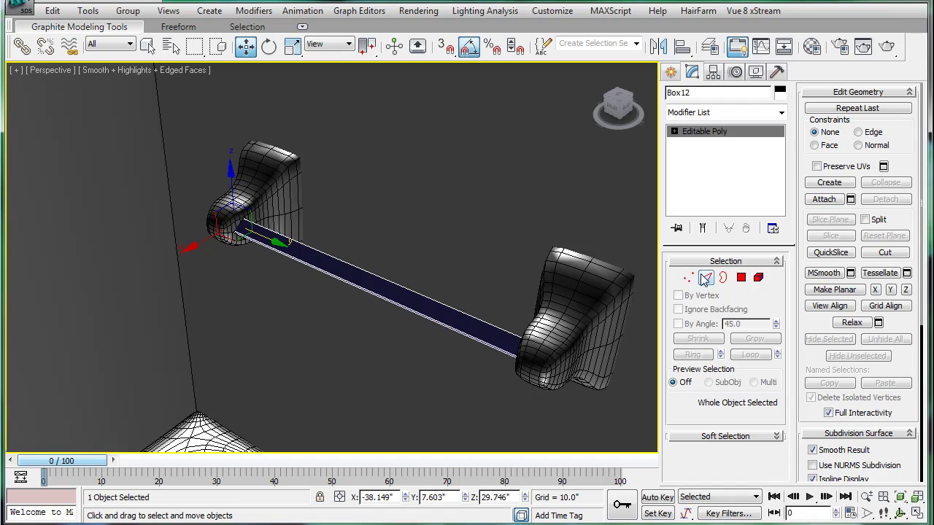
{"action": "left_click", "coordinate": [705, 277]}
{"action": "left_click_drag", "start_coordinate": [373, 177], "coordinate": [389, 409]}
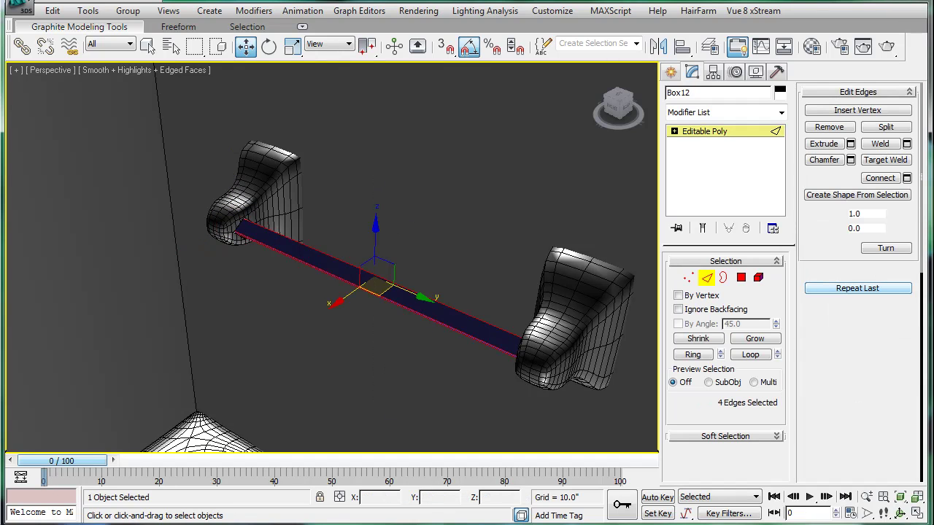
{"action": "left_click", "coordinate": [850, 160]}
{"action": "scroll", "coordinate": [302, 233], "scroll_direction": "up", "scroll_amount": 5}
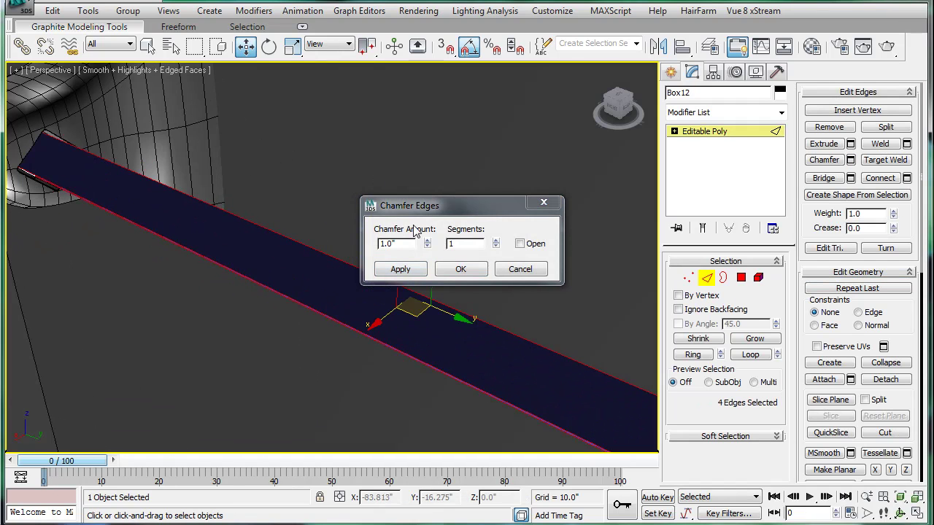
{"action": "left_click_drag", "start_coordinate": [428, 241], "coordinate": [425, 209]}
{"action": "middle_click_drag", "start_coordinate": [306, 207], "coordinate": [143, 207], "text": "alt"}
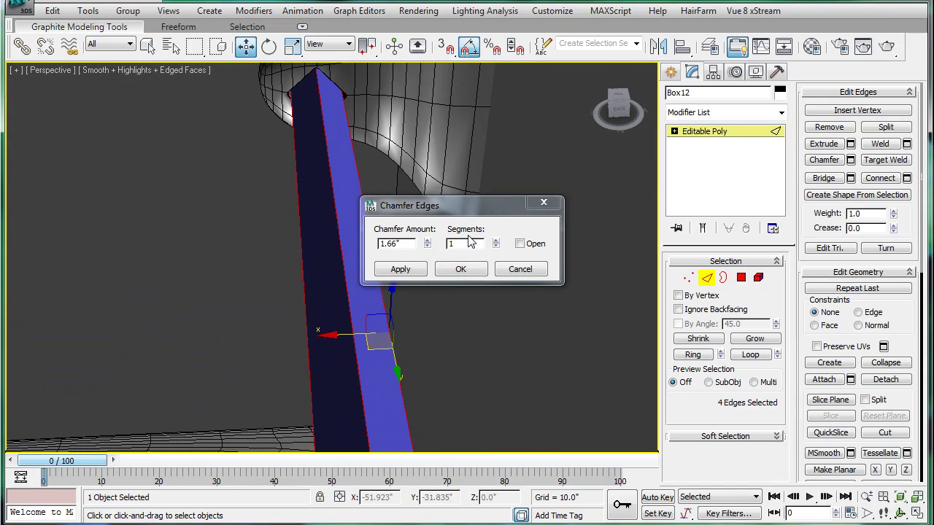
{"action": "left_click", "coordinate": [427, 241]}
{"action": "left_click", "coordinate": [519, 268]}
{"action": "middle_click_drag", "start_coordinate": [398, 285], "coordinate": [488, 257], "text": "alt"}
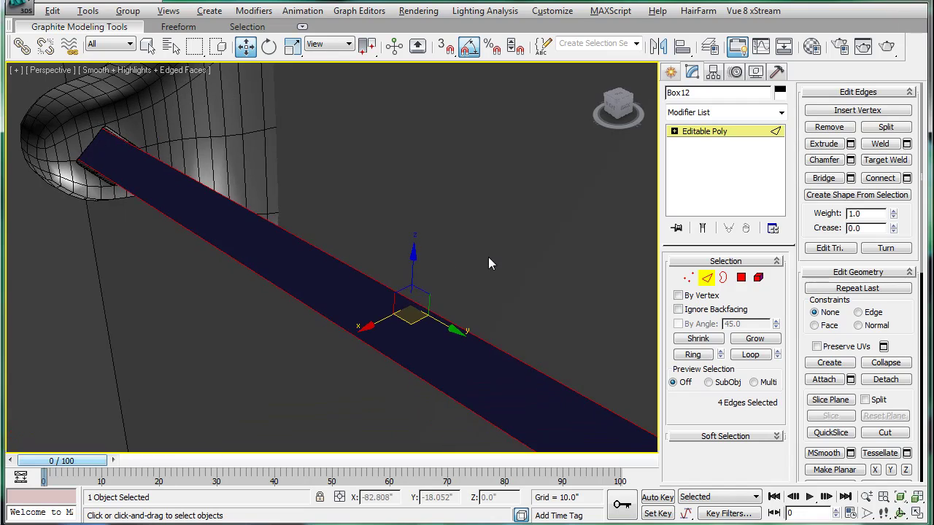
{"action": "left_click", "coordinate": [488, 256]}
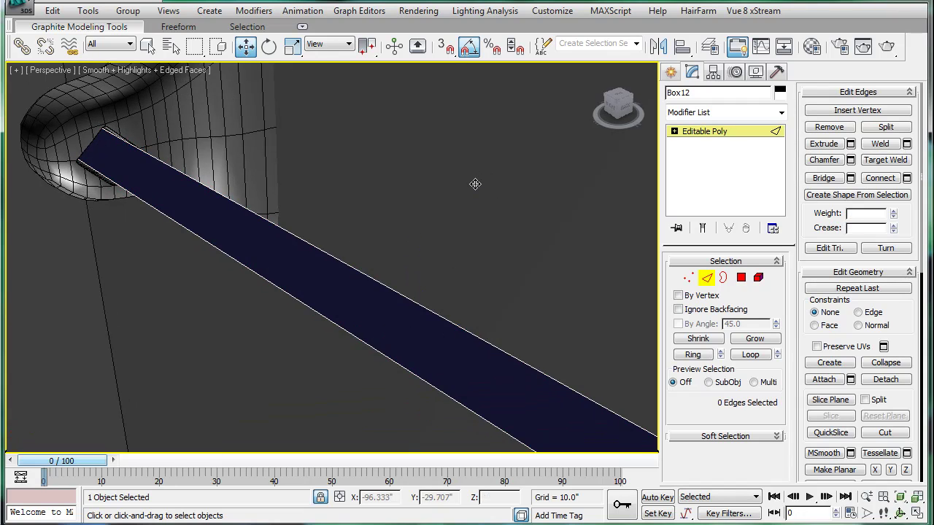
- Reselect the bar's four long edges and chamfer them slightly with multiple segments to round them
{"action": "left_click_drag", "start_coordinate": [474, 185], "coordinate": [384, 499]}
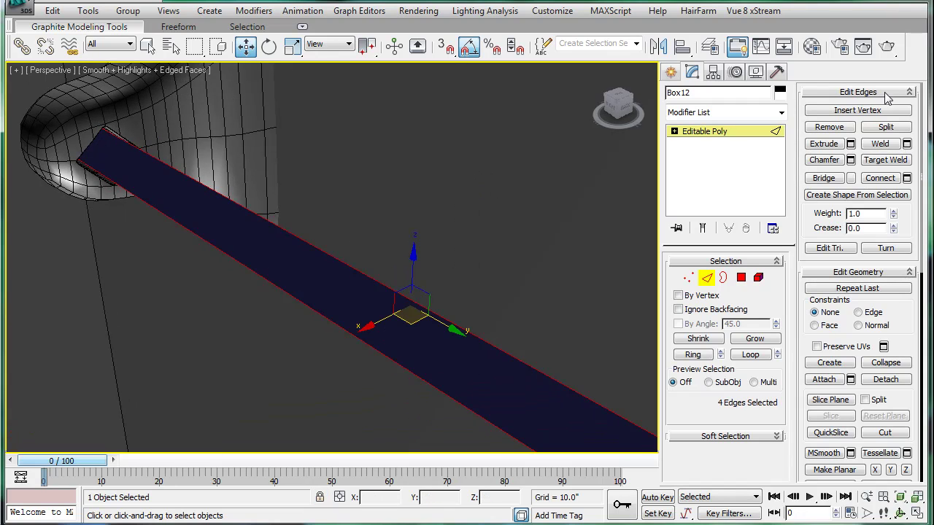
{"action": "left_click", "coordinate": [850, 160]}
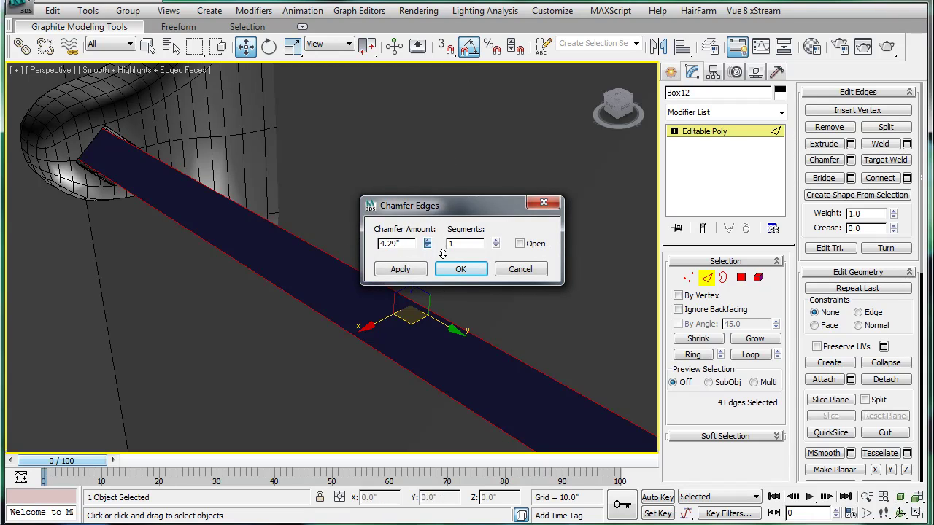
{"action": "left_click_drag", "start_coordinate": [428, 243], "coordinate": [436, 236]}
{"action": "left_click", "coordinate": [496, 241]}
{"action": "left_click", "coordinate": [496, 241]}
{"action": "left_click", "coordinate": [496, 240]}
{"action": "left_click", "coordinate": [496, 240]}
{"action": "left_click", "coordinate": [461, 270]}
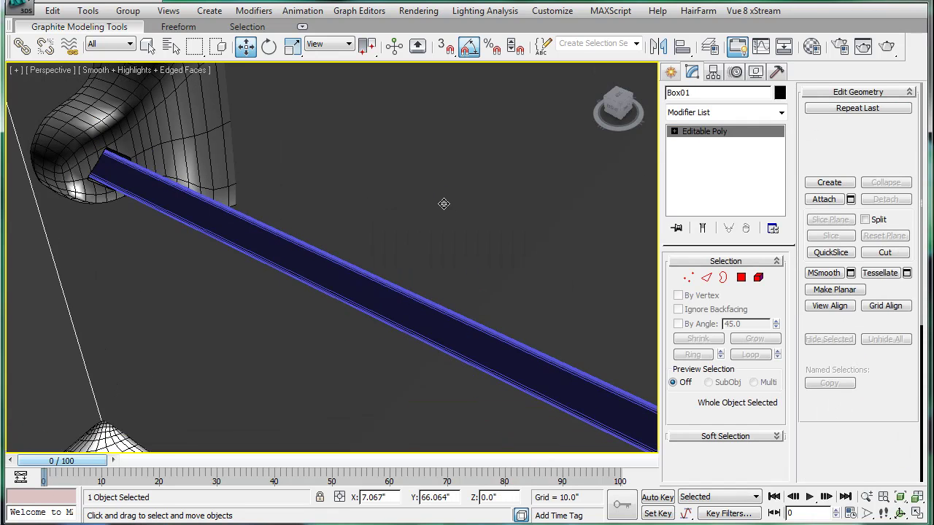
- Undo the accidental selection change so the towel bar is the selected object again
{"action": "scroll", "coordinate": [437, 194], "scroll_direction": "down", "scroll_amount": 10}
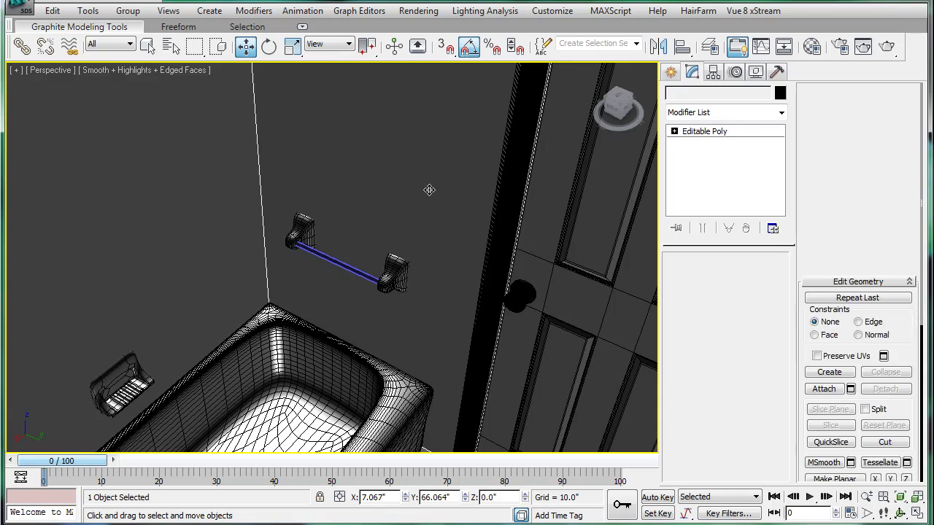
{"action": "key", "text": "ctrl+z"}
{"action": "scroll", "coordinate": [404, 250], "scroll_direction": "up", "scroll_amount": 10}
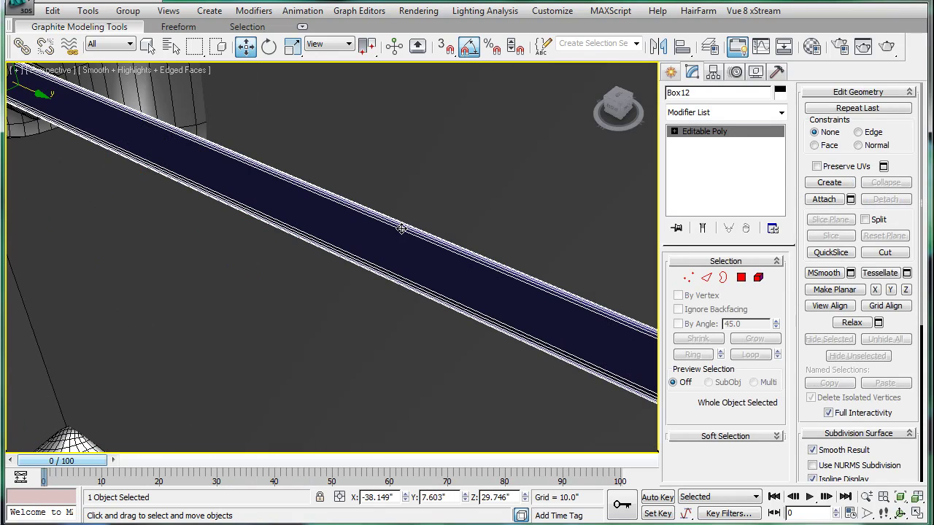
{"action": "scroll", "coordinate": [394, 223], "scroll_direction": "down", "scroll_amount": 10}
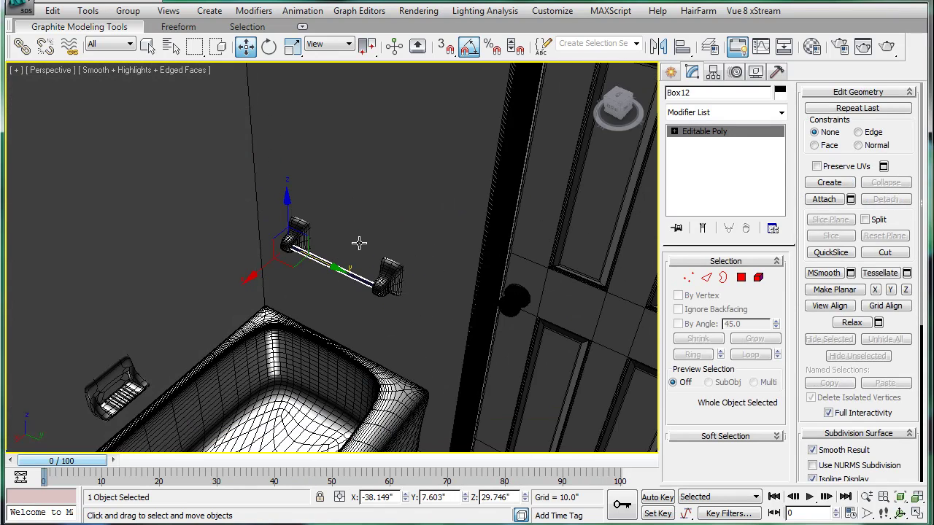
{"action": "scroll", "coordinate": [449, 217], "scroll_direction": "up", "scroll_amount": 8}
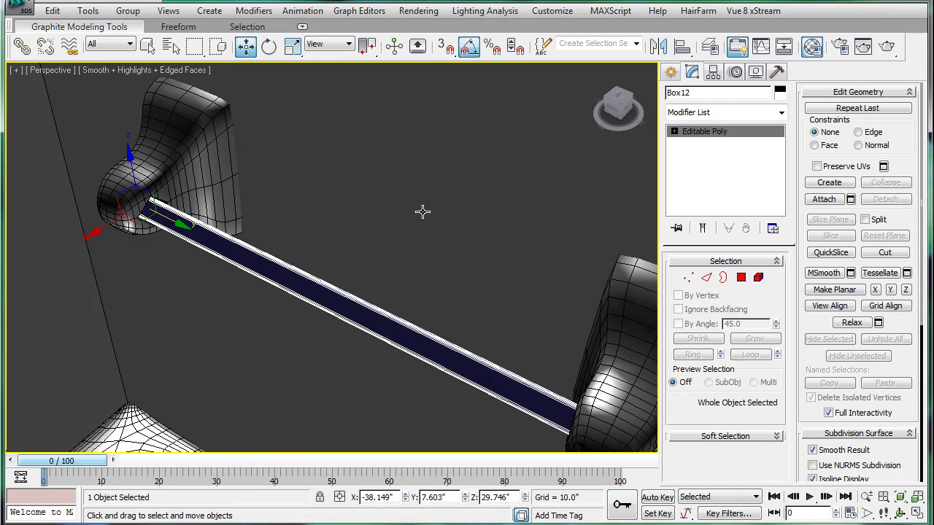
- Assign a material to the towel bar and set its object color to black
{"action": "key", "text": "m"}
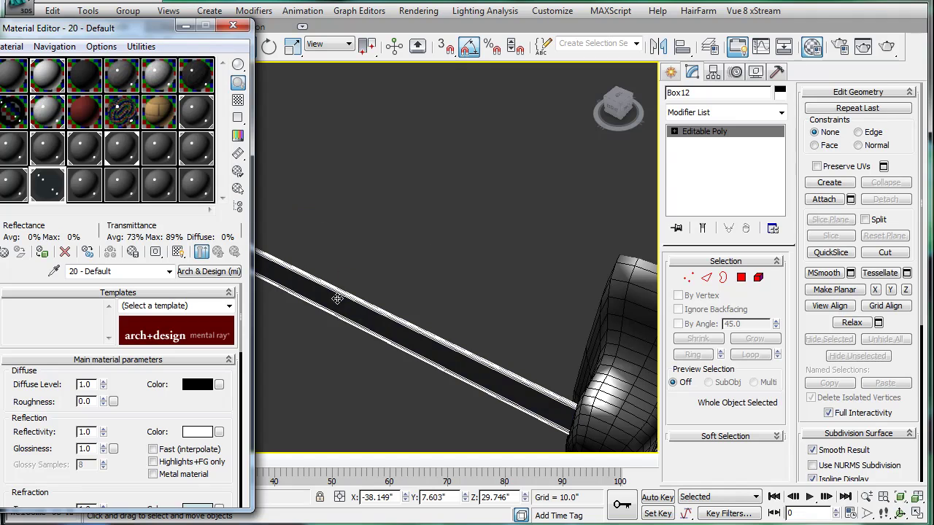
{"action": "left_click", "coordinate": [780, 92]}
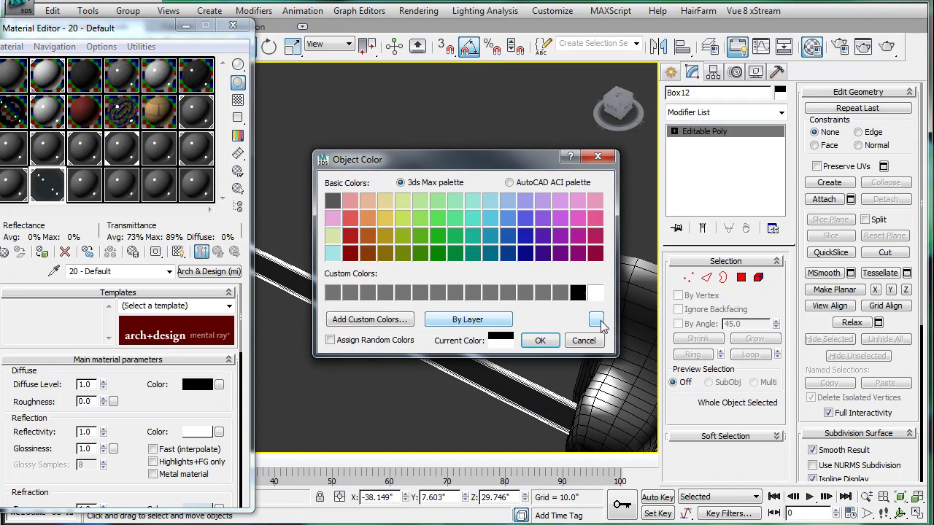
{"action": "left_click", "coordinate": [540, 340]}
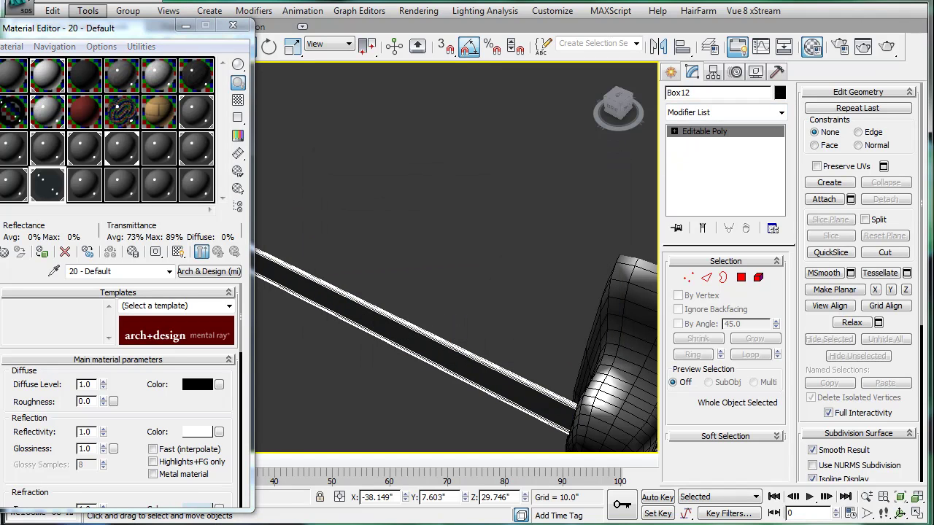
{"action": "left_click", "coordinate": [233, 26]}
{"action": "scroll", "coordinate": [314, 265], "scroll_direction": "down", "scroll_amount": 4}
{"action": "scroll", "coordinate": [372, 236], "scroll_direction": "down", "scroll_amount": 2}
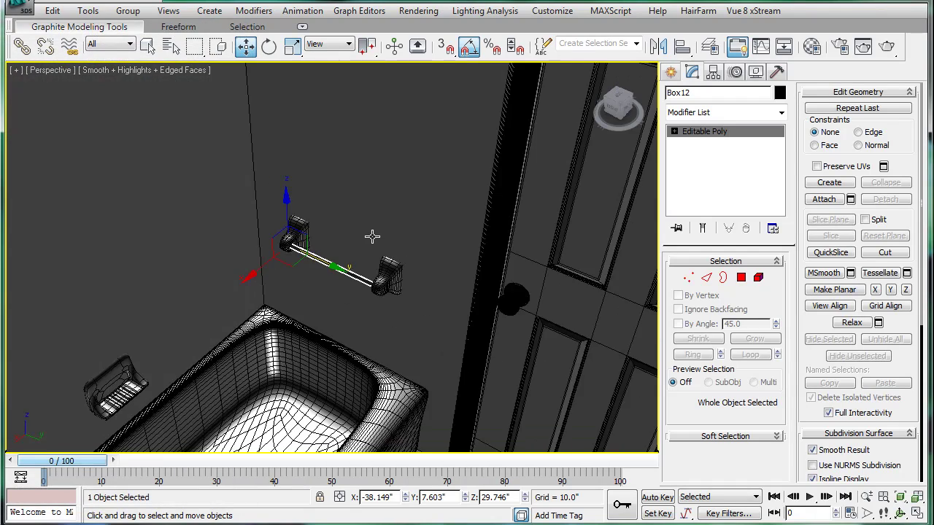
- Deselect everything and confirm black as the active object color
{"action": "middle_click_drag", "start_coordinate": [373, 236], "coordinate": [338, 269]}
{"action": "scroll", "coordinate": [402, 206], "scroll_direction": "down", "scroll_amount": 5}
{"action": "left_click", "coordinate": [493, 141]}
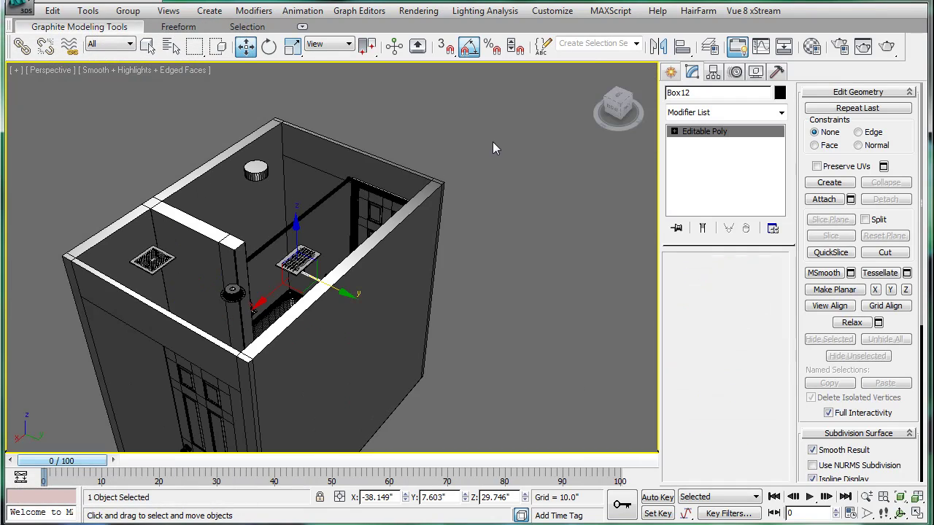
{"action": "left_click", "coordinate": [780, 92]}
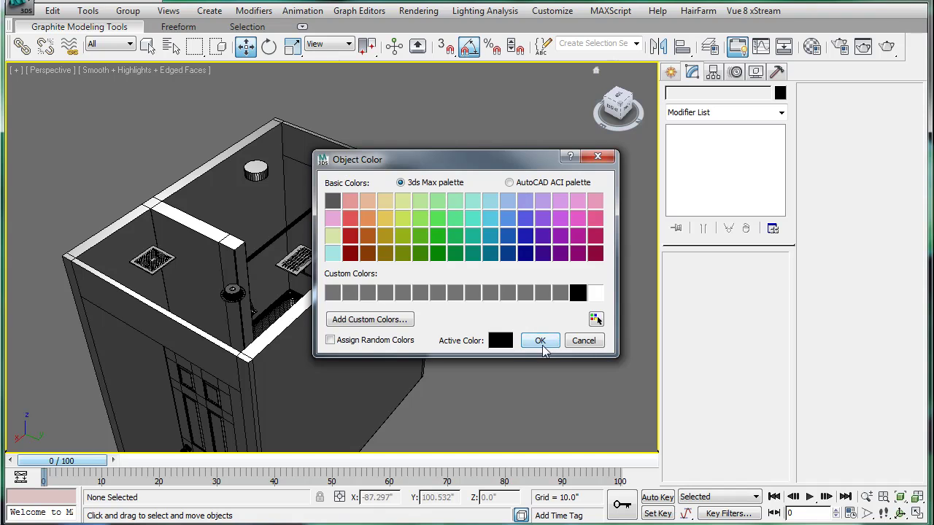
{"action": "left_click", "coordinate": [539, 341]}
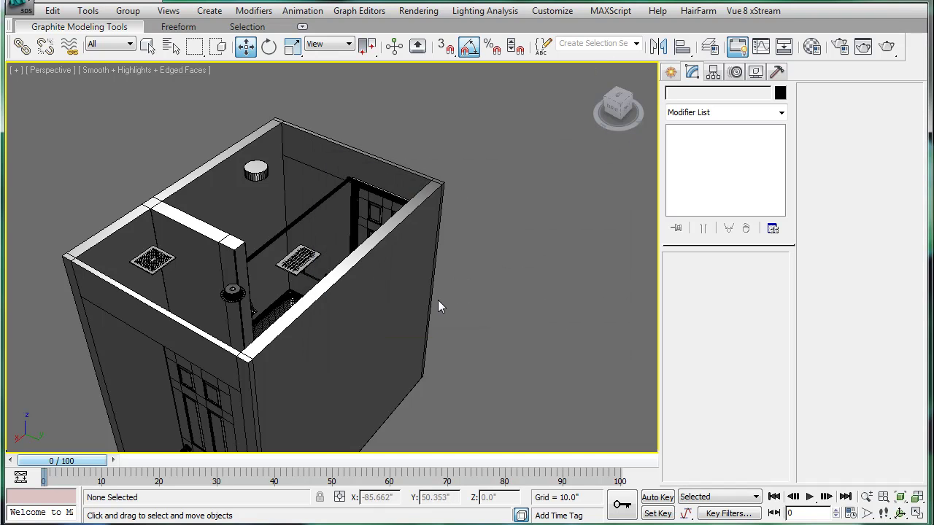
- Turn off the edged-faces display and select the towel bar above the tub
{"action": "scroll", "coordinate": [367, 298], "scroll_direction": "up", "scroll_amount": 10}
{"action": "key", "text": "F4"}
{"action": "scroll", "coordinate": [358, 233], "scroll_direction": "down", "scroll_amount": 5}
{"action": "middle_click_drag", "start_coordinate": [358, 233], "coordinate": [338, 272], "text": "alt"}
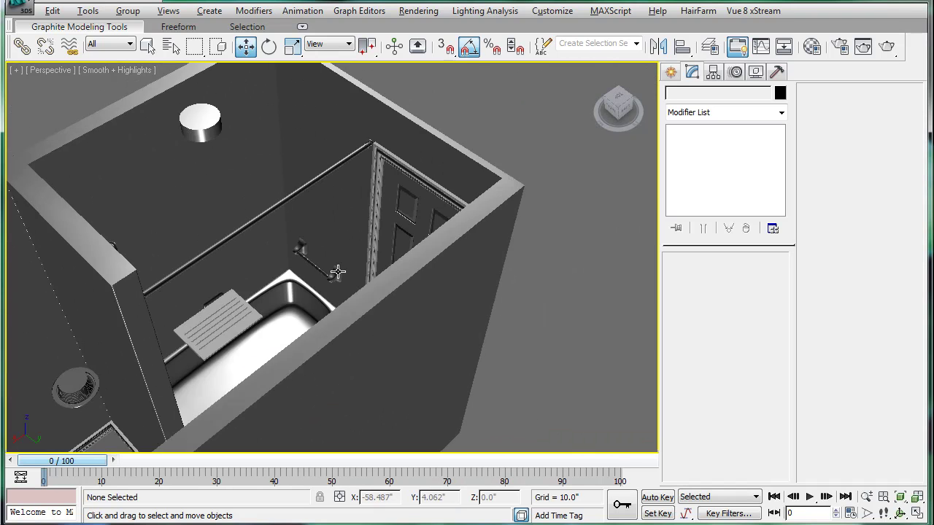
{"action": "scroll", "coordinate": [358, 271], "scroll_direction": "up", "scroll_amount": 8}
{"action": "middle_click_drag", "start_coordinate": [356, 305], "coordinate": [347, 340], "text": "alt"}
{"action": "left_click", "coordinate": [347, 340]}
- Draw a thin AutoGrid box on the wall above the towel bar, about 0.349" long and 0.353" high, and set its width to 18"
{"action": "left_click", "coordinate": [670, 72]}
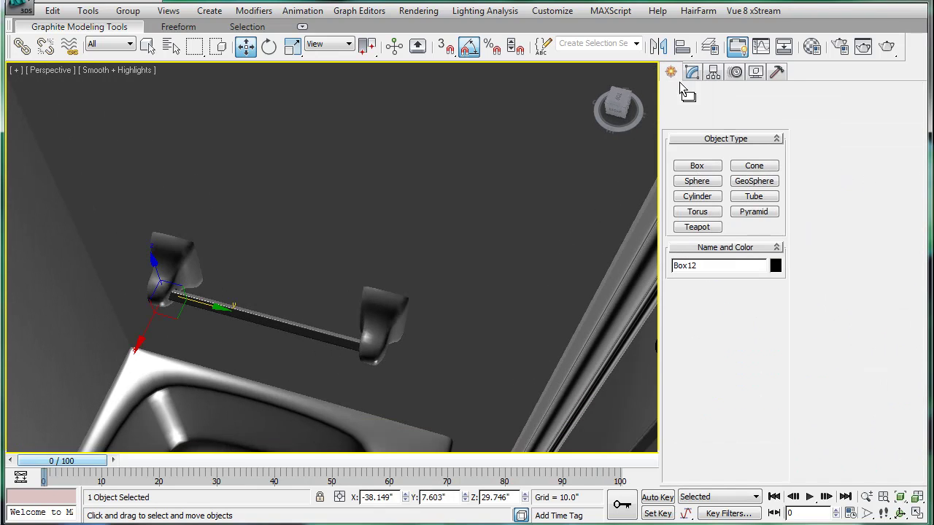
{"action": "left_click", "coordinate": [694, 180]}
{"action": "left_click_drag", "start_coordinate": [359, 246], "coordinate": [408, 253]}
{"action": "left_click", "coordinate": [409, 261]}
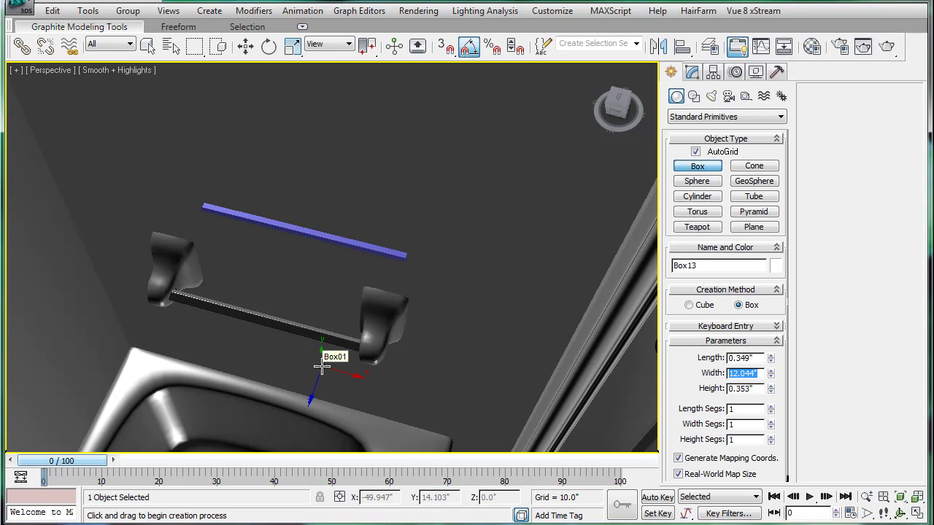
{"action": "type", "text": "18"}
{"action": "key", "text": "Return"}
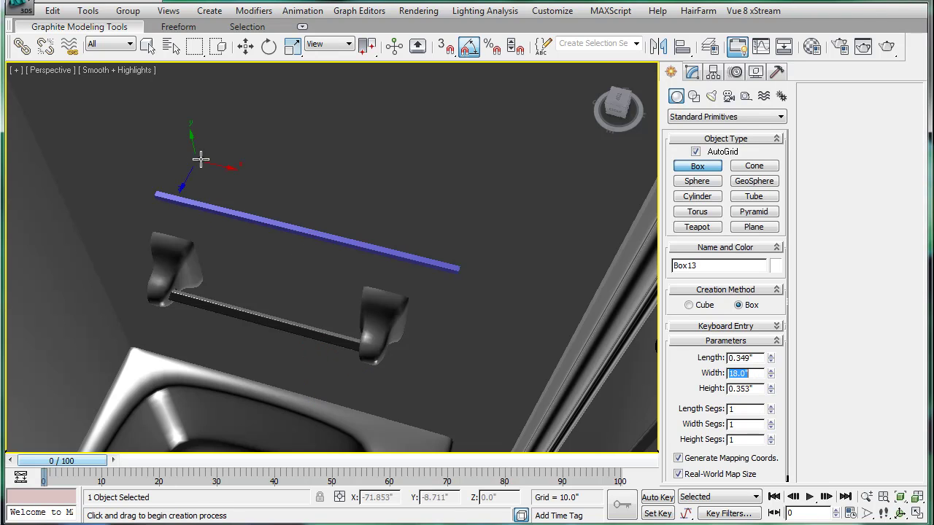
- Set the width of the reference box above the towel bar to 19"
{"action": "scroll", "coordinate": [292, 238], "scroll_direction": "down", "scroll_amount": 3}
{"action": "mouse_move", "coordinate": [284, 194]}
{"action": "middle_mouse_down", "text": "alt"}
{"action": "mouse_move", "coordinate": [302, 238]}
{"action": "mouse_move", "coordinate": [299, 213]}
{"action": "mouse_move", "coordinate": [285, 203]}
{"action": "middle_mouse_up", "text": "alt"}
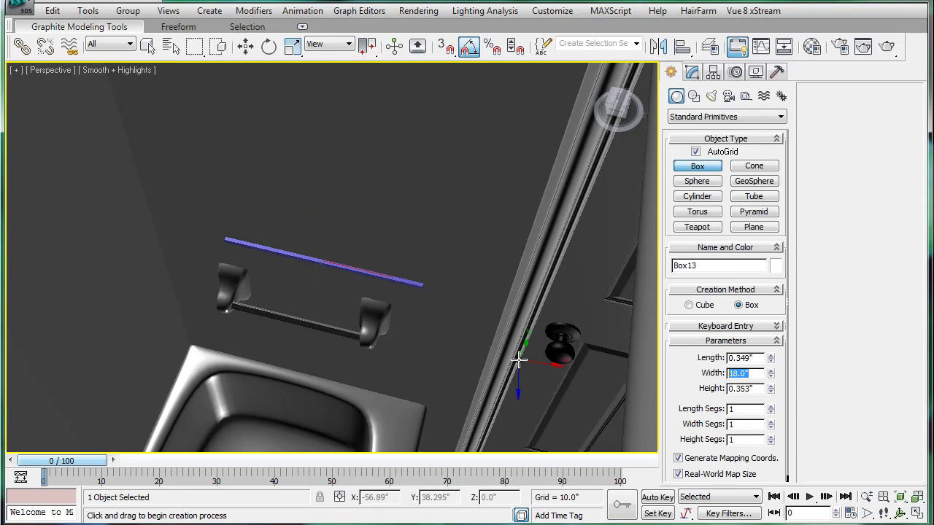
{"action": "key", "text": "Return"}
{"action": "scroll", "coordinate": [332, 301], "scroll_direction": "down", "scroll_amount": 4}
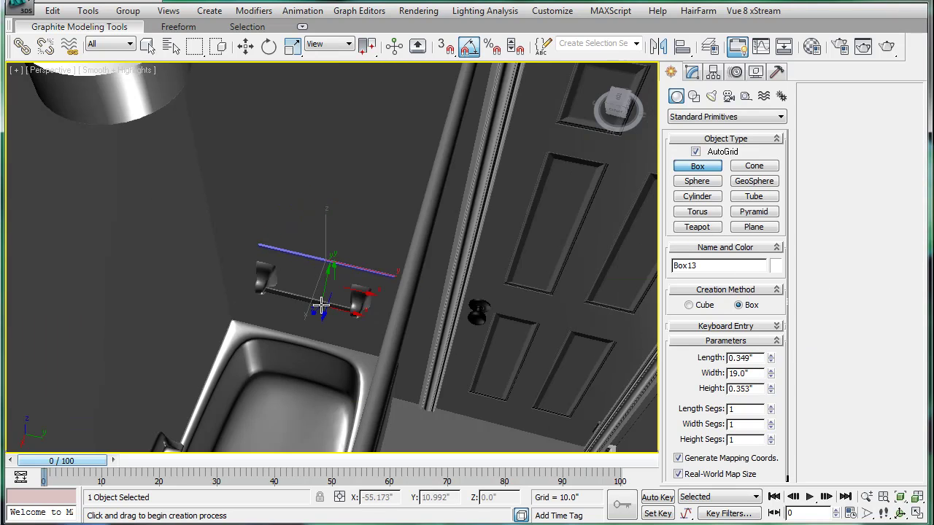
- Move the reference box along X in the Top view until it lies over the towel bar
{"action": "key", "text": "t"}
{"action": "scroll", "coordinate": [343, 274], "scroll_direction": "up", "scroll_amount": 10}
{"action": "middle_click_drag", "start_coordinate": [351, 223], "coordinate": [458, 306]}
{"action": "scroll", "coordinate": [458, 306], "scroll_direction": "up", "scroll_amount": 2}
{"action": "key", "text": "w"}
{"action": "left_click", "coordinate": [69, 196]}
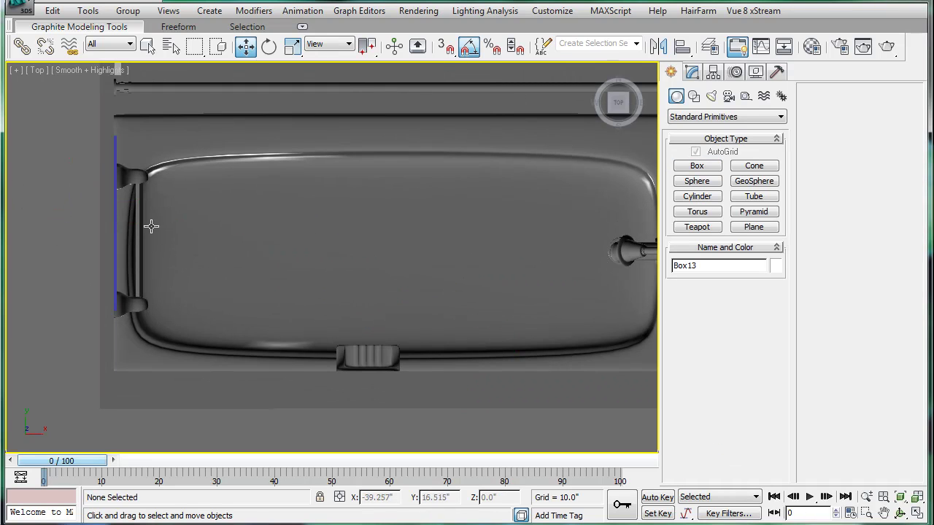
{"action": "left_click", "coordinate": [115, 197]}
{"action": "scroll", "coordinate": [190, 223], "scroll_direction": "up", "scroll_amount": 2}
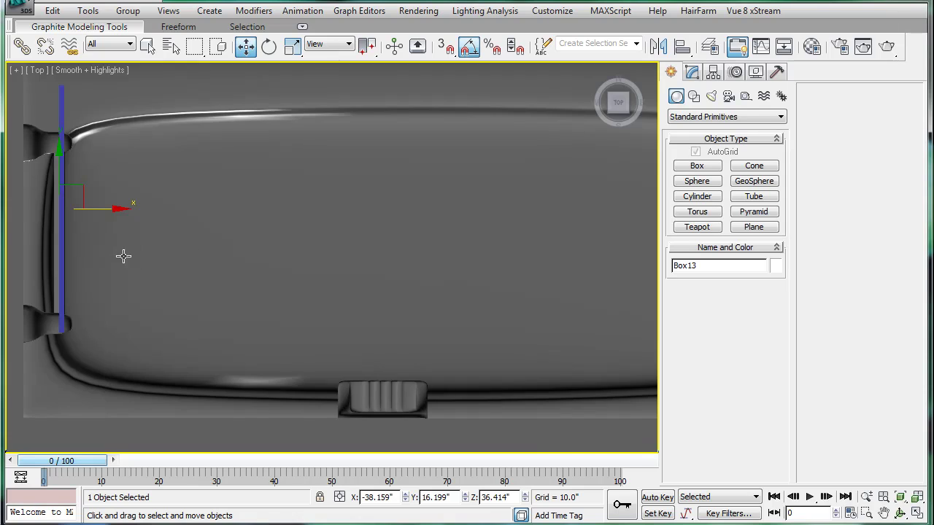
- Align the reference box's end with one bracket, and move the opposite bracket along Y to the box's other end
{"action": "middle_click_drag", "start_coordinate": [189, 248], "coordinate": [249, 245]}
{"action": "scroll", "coordinate": [249, 245], "scroll_direction": "up", "scroll_amount": 2}
{"action": "left_click_drag", "start_coordinate": [131, 137], "coordinate": [127, 103]}
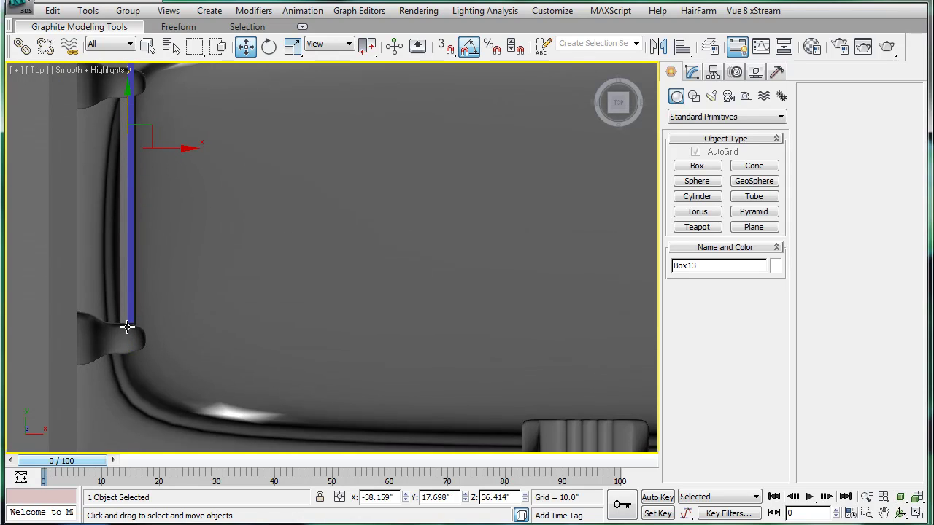
{"action": "middle_click_drag", "start_coordinate": [132, 198], "coordinate": [184, 360]}
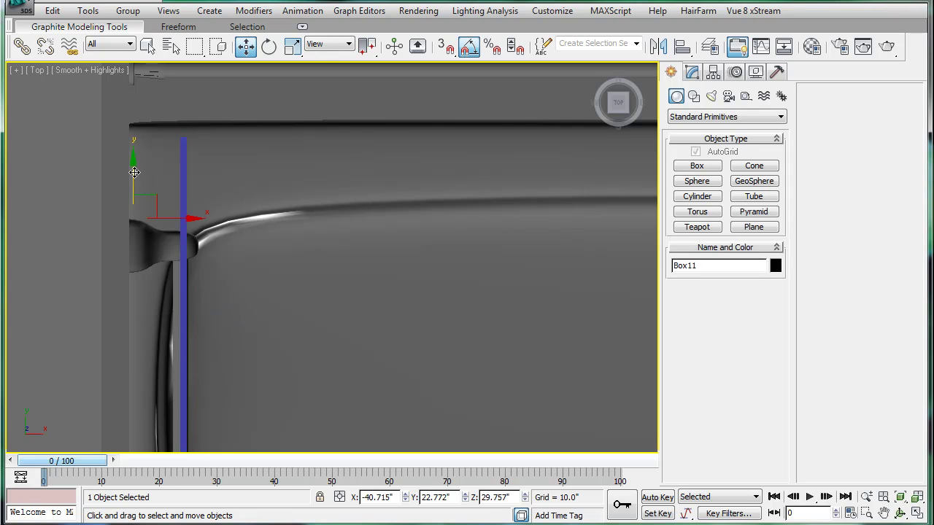
{"action": "left_click_drag", "start_coordinate": [134, 172], "coordinate": [129, 48]}
- Turn on the edged-faces display in the Top view and select the towel bar
{"action": "left_click", "coordinate": [177, 254]}
{"action": "left_click", "coordinate": [692, 72]}
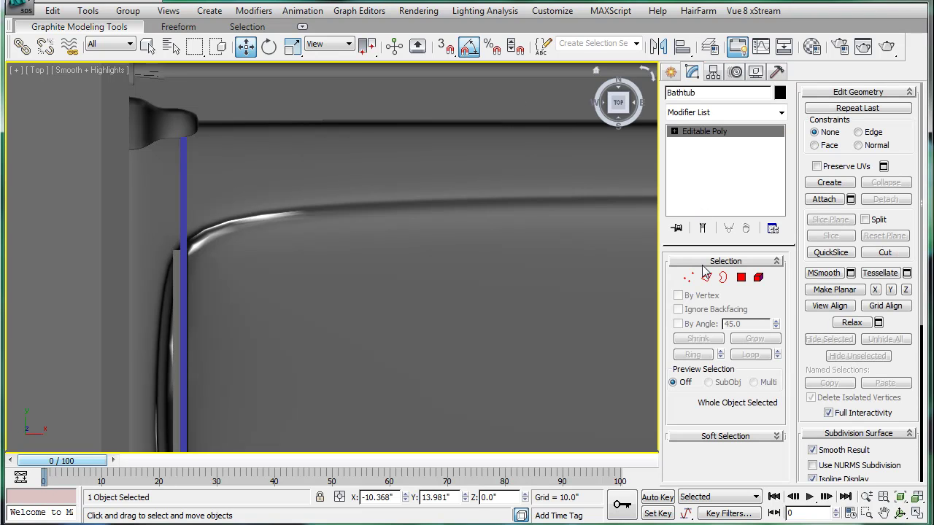
{"action": "key", "text": "F4"}
{"action": "key", "text": "F4"}
{"action": "key", "text": "F3"}
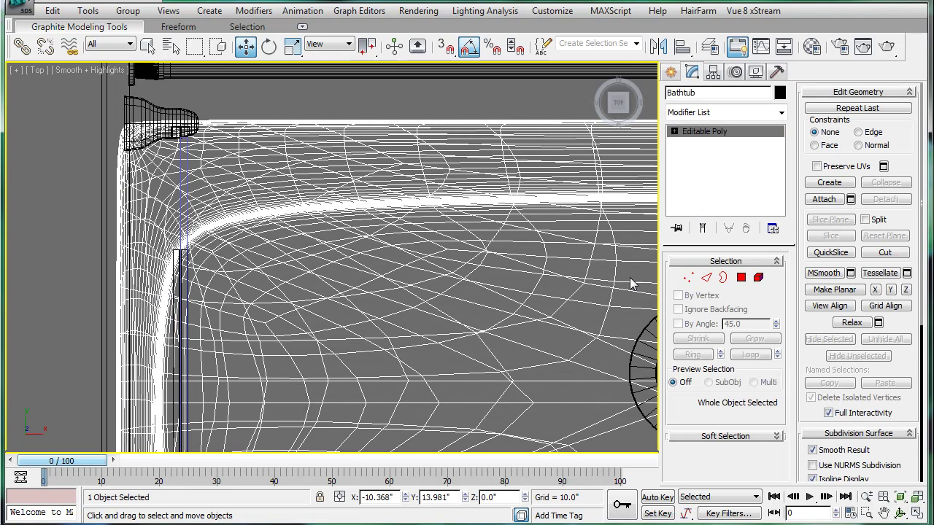
{"action": "key", "text": "F3"}
{"action": "key", "text": "F4"}
{"action": "left_click", "coordinate": [176, 261]}
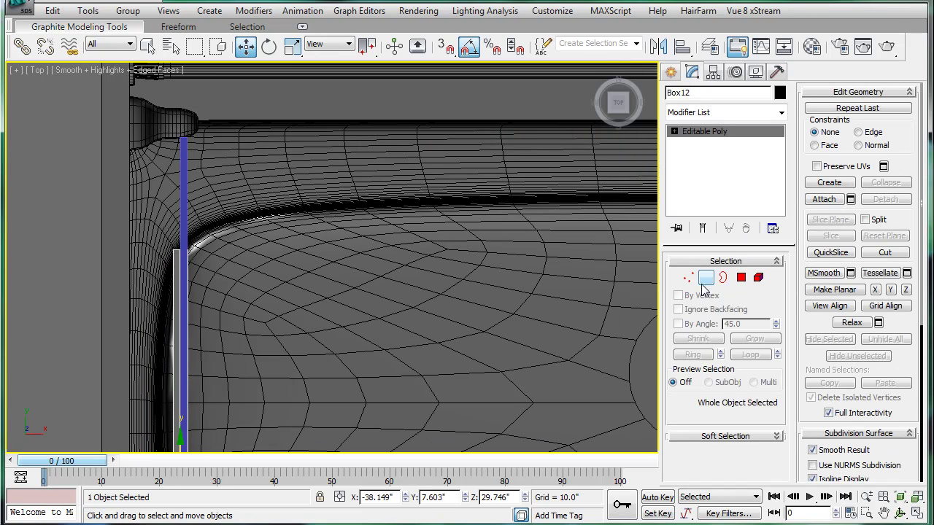
- Move the towel bar's end vertices along Y to reach the relocated bracket, and leave vertex editing
{"action": "left_click", "coordinate": [688, 278]}
{"action": "left_click_drag", "start_coordinate": [237, 289], "coordinate": [152, 228]}
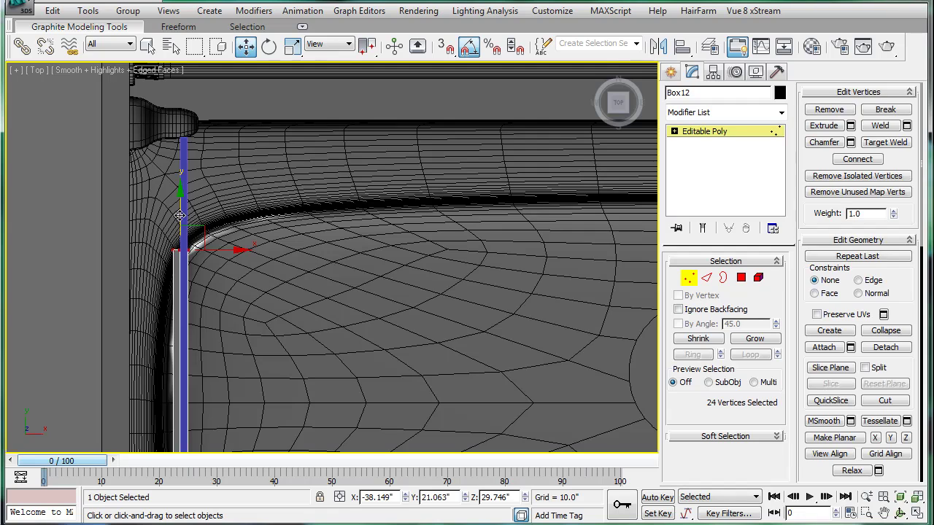
{"action": "mouse_move", "coordinate": [179, 191]}
{"action": "left_mouse_down"}
{"action": "mouse_move", "coordinate": [178, 77]}
{"action": "mouse_move", "coordinate": [181, 91]}
{"action": "left_mouse_up"}
{"action": "key", "text": "F3"}
{"action": "key", "text": "F3"}
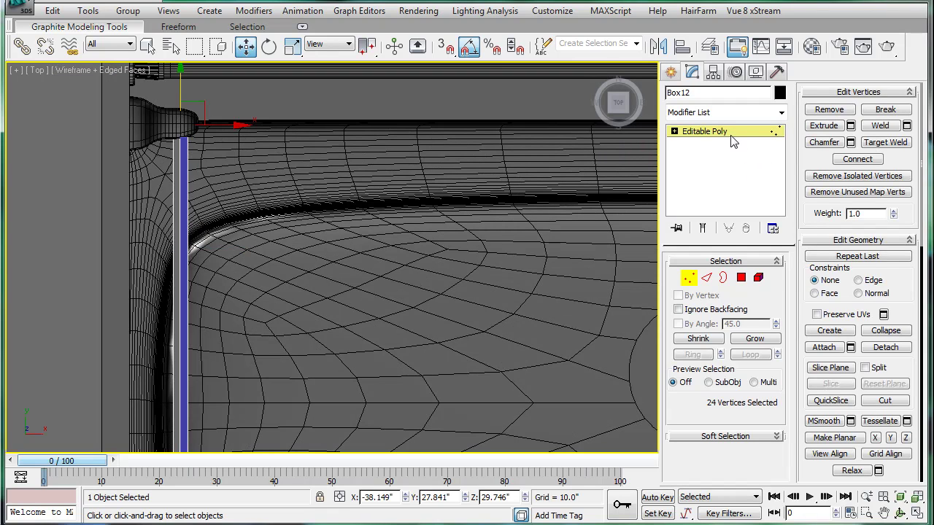
{"action": "left_click", "coordinate": [731, 132]}
- Delete the reference box above the towel bar in the Perspective view
{"action": "left_click", "coordinate": [174, 208]}
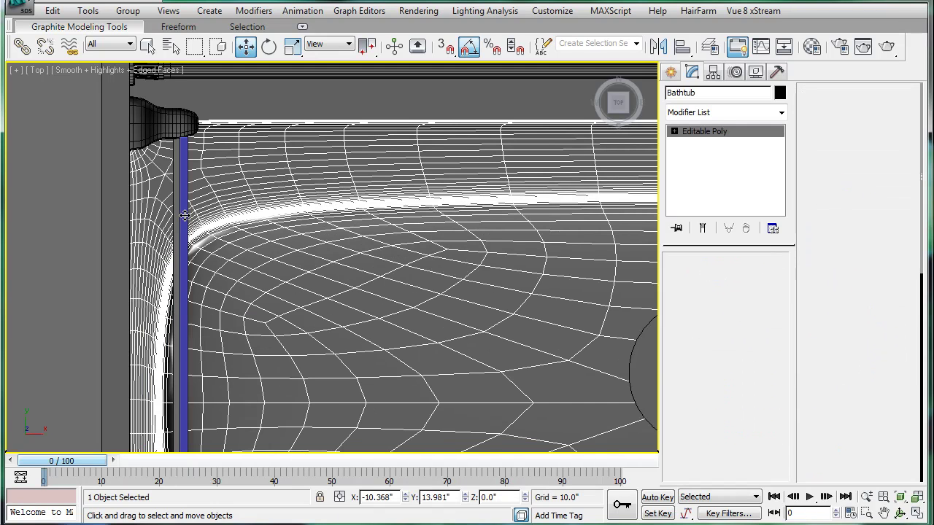
{"action": "left_click", "coordinate": [186, 215]}
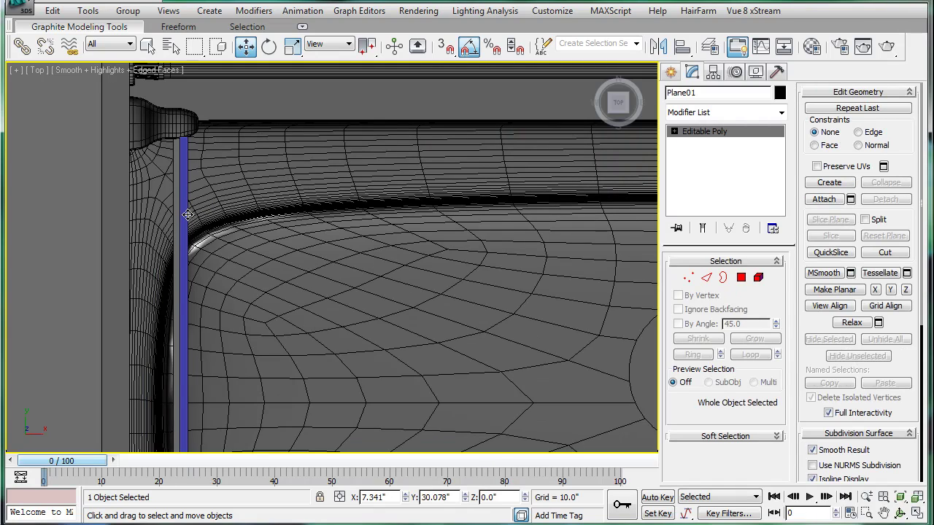
{"action": "left_click", "coordinate": [187, 214]}
{"action": "key", "text": "p"}
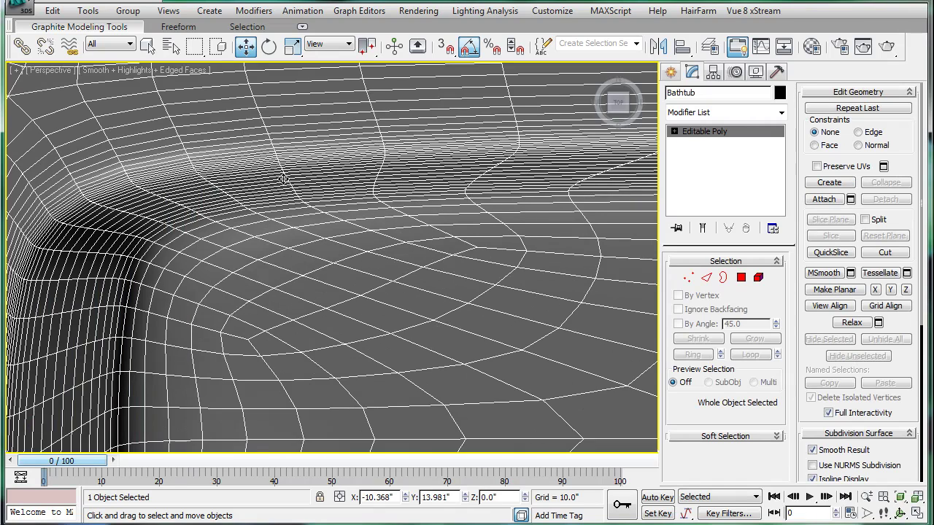
{"action": "middle_click_drag", "start_coordinate": [283, 180], "coordinate": [333, 386]}
{"action": "left_click", "coordinate": [370, 219]}
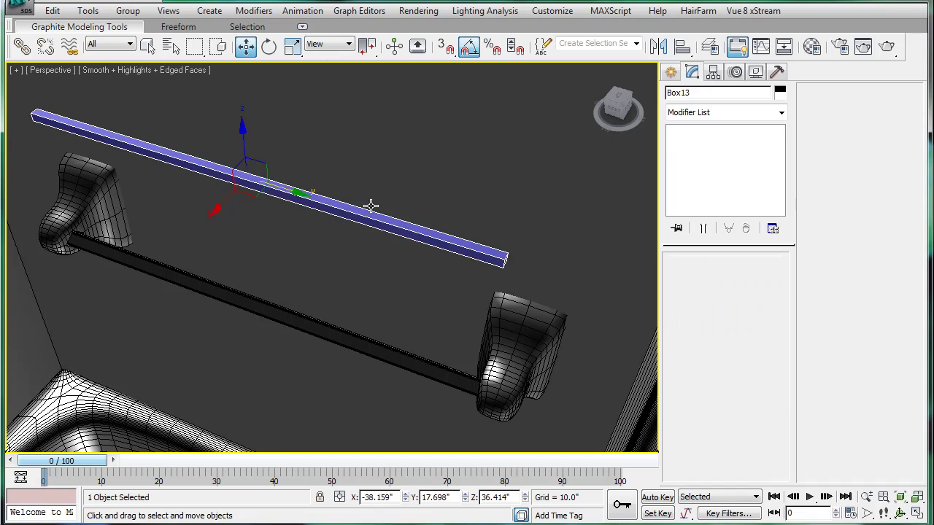
{"action": "key", "text": "Delete"}
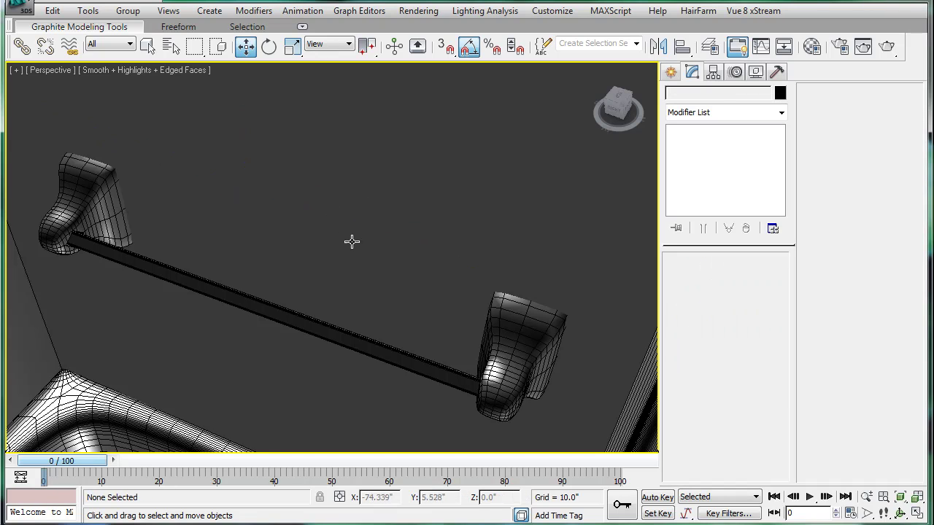
- Draw an AutoGrid box on the floor beside the tub, about 0.965" long and 0.761" wide, with a height of 52"
{"action": "scroll", "coordinate": [504, 292], "scroll_direction": "down", "scroll_amount": 4}
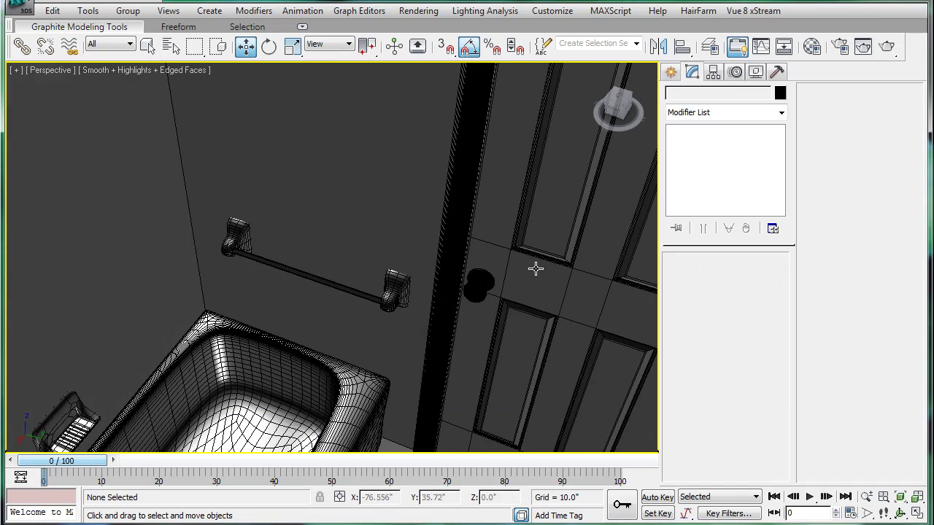
{"action": "scroll", "coordinate": [655, 81], "scroll_direction": "up", "scroll_amount": 2}
{"action": "left_click", "coordinate": [670, 72]}
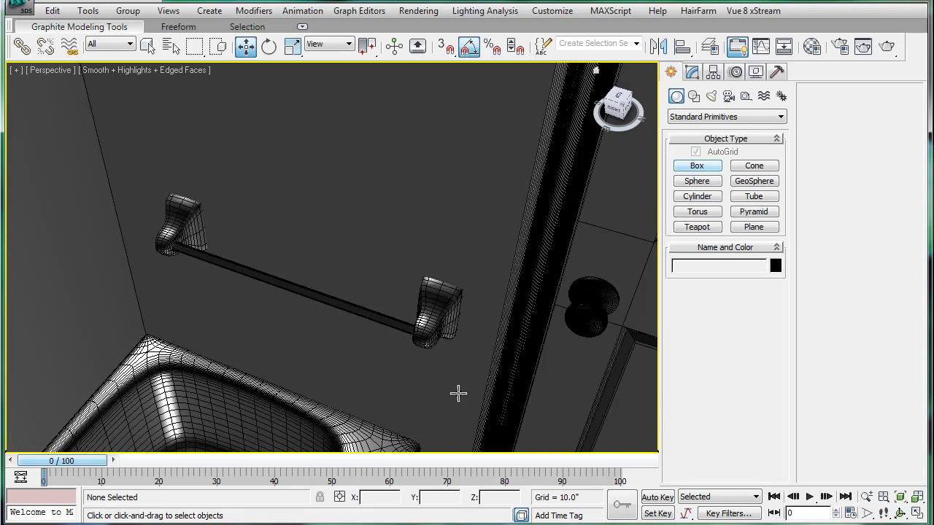
{"action": "left_click", "coordinate": [697, 166]}
{"action": "middle_click_drag", "start_coordinate": [443, 411], "coordinate": [374, 277]}
{"action": "left_click_drag", "start_coordinate": [385, 413], "coordinate": [390, 423]}
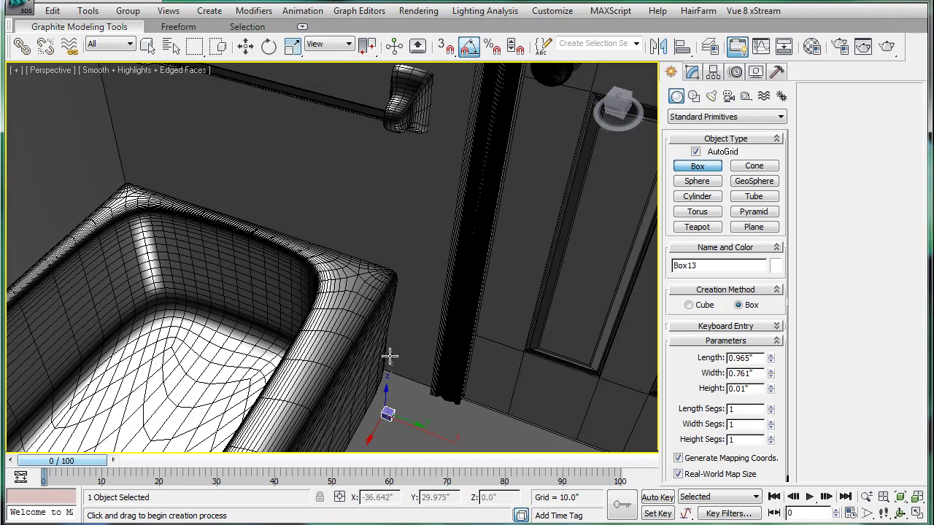
{"action": "left_click", "coordinate": [392, 246]}
{"action": "double_click", "coordinate": [758, 388]}
{"action": "type", "text": "52"}
{"action": "key", "text": "Return"}
- Raise the tall box in the Front view to about Z 13.2" so its base sits at the tub's rim
{"action": "middle_click_drag", "start_coordinate": [429, 363], "coordinate": [420, 277], "text": "alt"}
{"action": "key", "text": "f"}
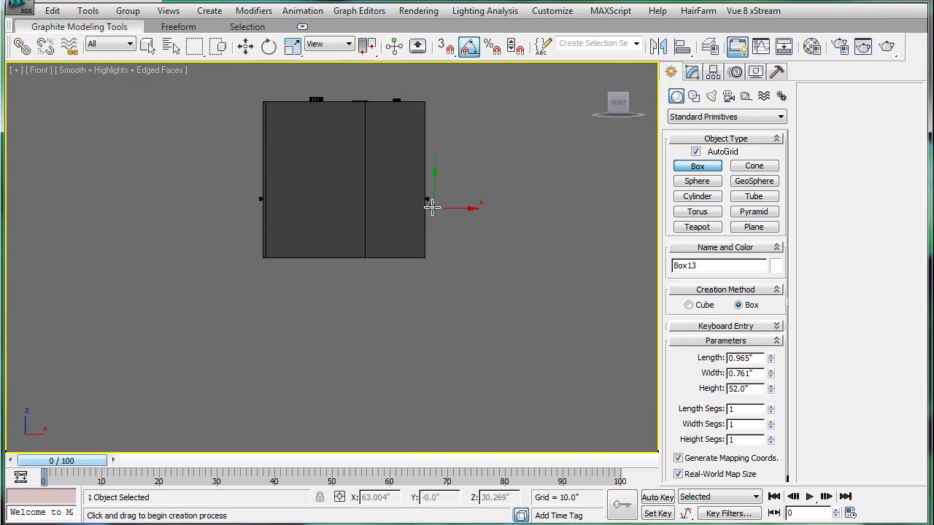
{"action": "scroll", "coordinate": [420, 231], "scroll_direction": "down", "scroll_amount": 1}
{"action": "middle_click_drag", "start_coordinate": [420, 232], "coordinate": [429, 244]}
{"action": "key", "text": "F3"}
{"action": "scroll", "coordinate": [408, 233], "scroll_direction": "up", "scroll_amount": 2}
{"action": "scroll", "coordinate": [350, 267], "scroll_direction": "up", "scroll_amount": 4}
{"action": "scroll", "coordinate": [278, 260], "scroll_direction": "down", "scroll_amount": 1}
{"action": "key", "text": "w"}
{"action": "left_click_drag", "start_coordinate": [267, 305], "coordinate": [277, 251]}
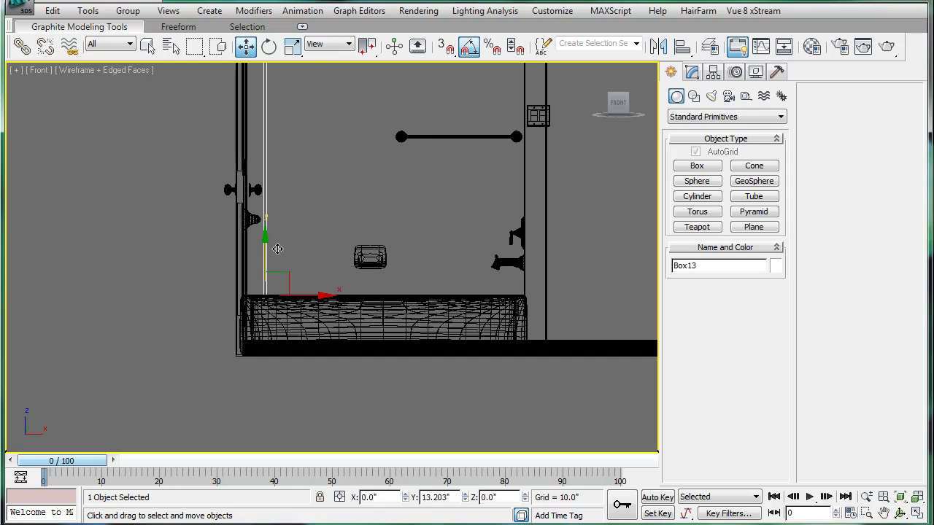
{"action": "middle_click_drag", "start_coordinate": [277, 256], "coordinate": [325, 321]}
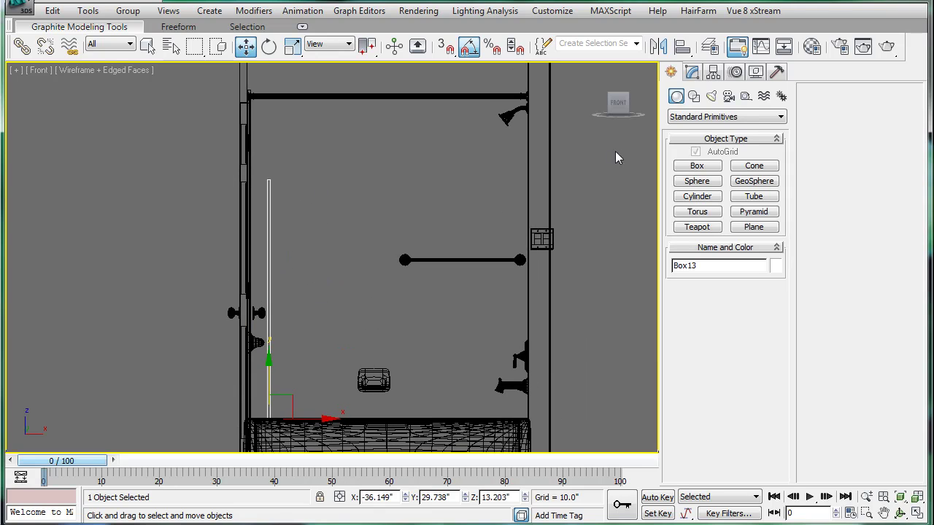
{"action": "left_click", "coordinate": [712, 74]}
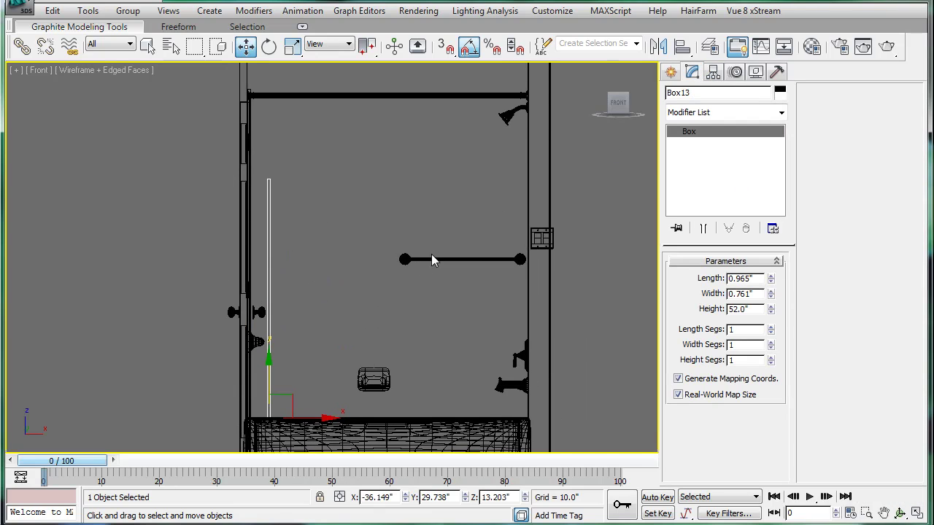
- Select both brackets and the towel bar, and move them up in the Left view to the top of the 52" box
{"action": "key", "text": "p"}
{"action": "mouse_move", "coordinate": [417, 240]}
{"action": "middle_mouse_down", "text": "alt"}
{"action": "mouse_move", "coordinate": [335, 291]}
{"action": "mouse_move", "coordinate": [319, 386]}
{"action": "mouse_move", "coordinate": [294, 394]}
{"action": "middle_mouse_up", "text": "alt"}
{"action": "key", "text": "F3"}
{"action": "scroll", "coordinate": [337, 304], "scroll_direction": "up", "scroll_amount": 4}
{"action": "left_click", "coordinate": [325, 279]}
{"action": "left_click", "coordinate": [326, 278]}
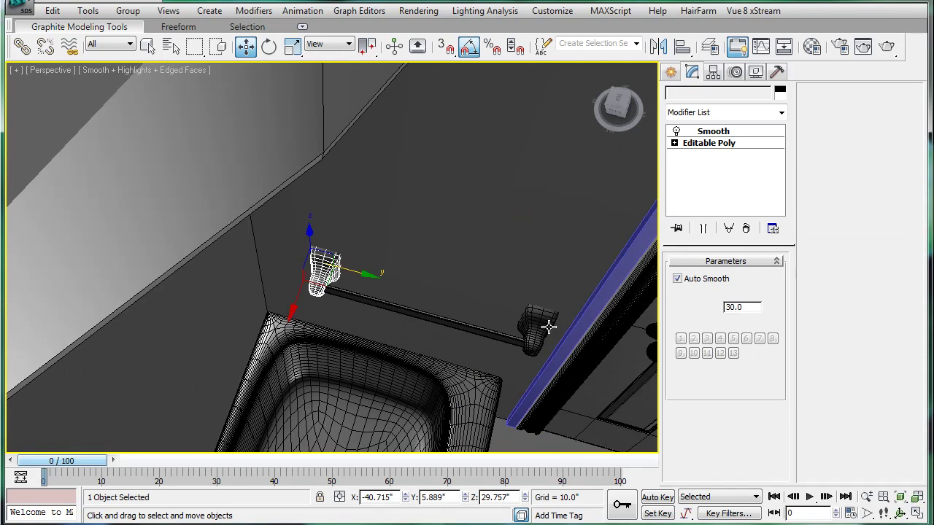
{"action": "left_click", "coordinate": [537, 325], "text": "ctrl"}
{"action": "left_click", "coordinate": [496, 335], "text": "ctrl"}
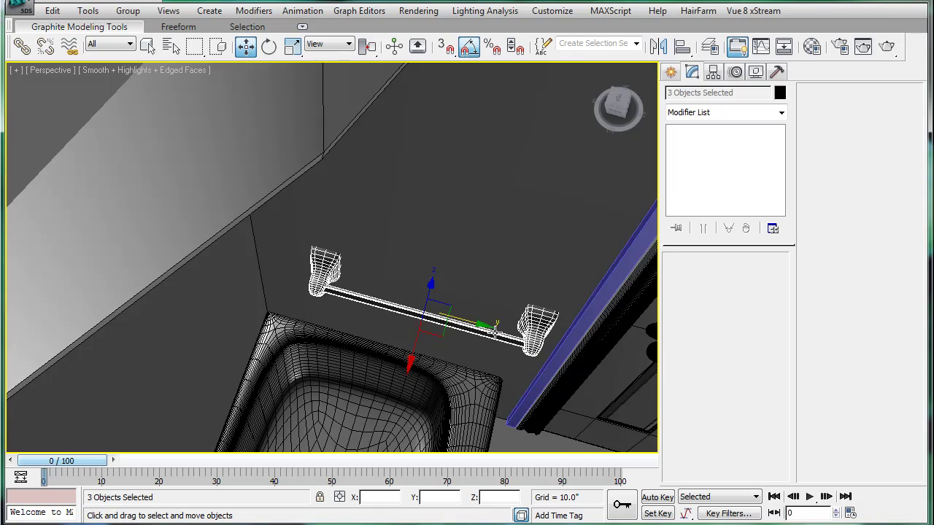
{"action": "key", "text": "l"}
{"action": "middle_click_drag", "start_coordinate": [458, 310], "coordinate": [475, 354]}
{"action": "key", "text": "F3"}
{"action": "scroll", "coordinate": [331, 236], "scroll_direction": "up", "scroll_amount": 6}
{"action": "left_click_drag", "start_coordinate": [312, 248], "coordinate": [314, 131]}
{"action": "middle_click_drag", "start_coordinate": [314, 132], "coordinate": [312, 343]}
{"action": "left_click_drag", "start_coordinate": [313, 342], "coordinate": [313, 222]}
{"action": "key", "text": "p"}
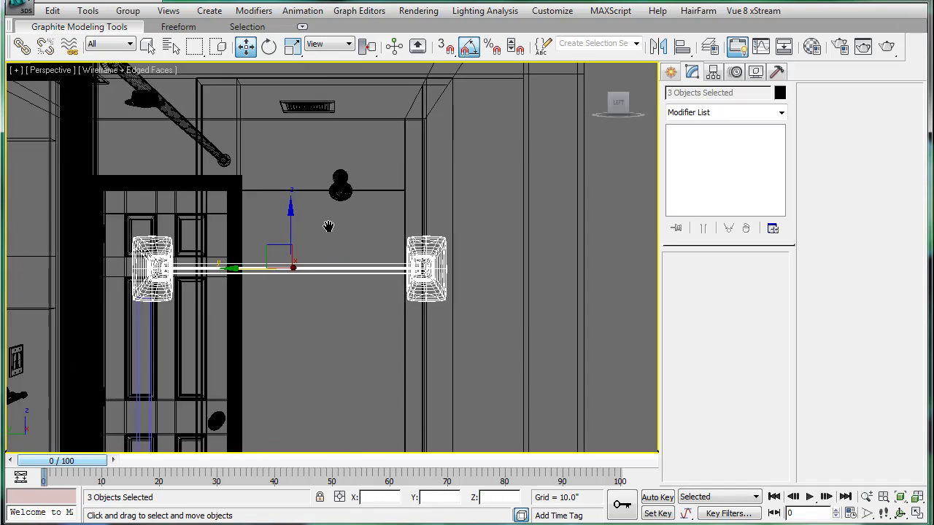
- Delete the 52" high reference box in the Perspective view
{"action": "scroll", "coordinate": [329, 226], "scroll_direction": "down", "scroll_amount": 5}
{"action": "mouse_move", "coordinate": [329, 227]}
{"action": "middle_mouse_down", "text": "alt"}
{"action": "mouse_move", "coordinate": [365, 283]}
{"action": "mouse_move", "coordinate": [531, 325]}
{"action": "mouse_move", "coordinate": [500, 323]}
{"action": "middle_mouse_up", "text": "alt"}
{"action": "key", "text": "F3"}
{"action": "scroll", "coordinate": [521, 234], "scroll_direction": "up", "scroll_amount": 5}
{"action": "middle_click_drag", "start_coordinate": [521, 233], "coordinate": [407, 277]}
{"action": "scroll", "coordinate": [436, 235], "scroll_direction": "down", "scroll_amount": 3}
{"action": "scroll", "coordinate": [436, 235], "scroll_direction": "up", "scroll_amount": 3}
{"action": "middle_click_drag", "start_coordinate": [436, 235], "coordinate": [431, 372]}
{"action": "left_click", "coordinate": [454, 374]}
{"action": "key", "text": "Delete"}
- Draw an AutoGrid box on the wall, about 0.963" by 0.912", set its height to 4", and move it along X into the corner
{"action": "left_click", "coordinate": [670, 72]}
{"action": "left_click", "coordinate": [697, 166]}
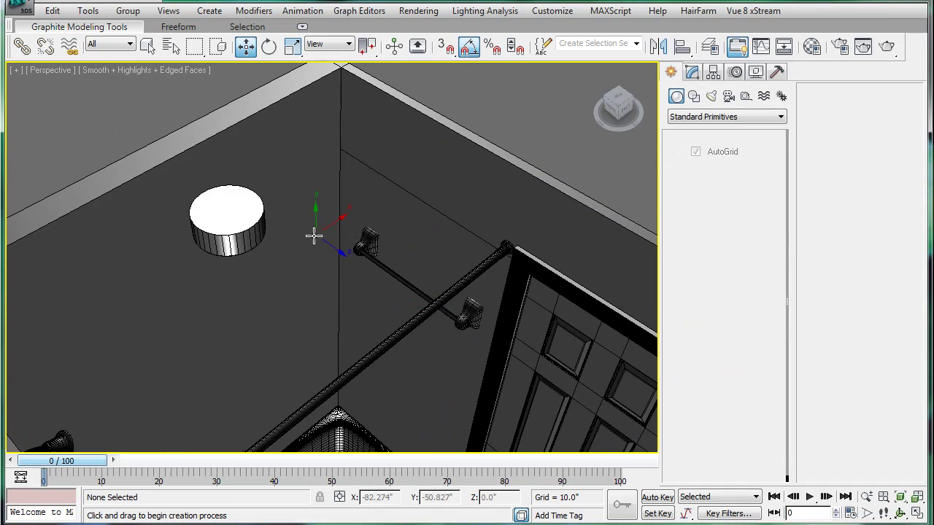
{"action": "left_click_drag", "start_coordinate": [305, 243], "coordinate": [314, 253]}
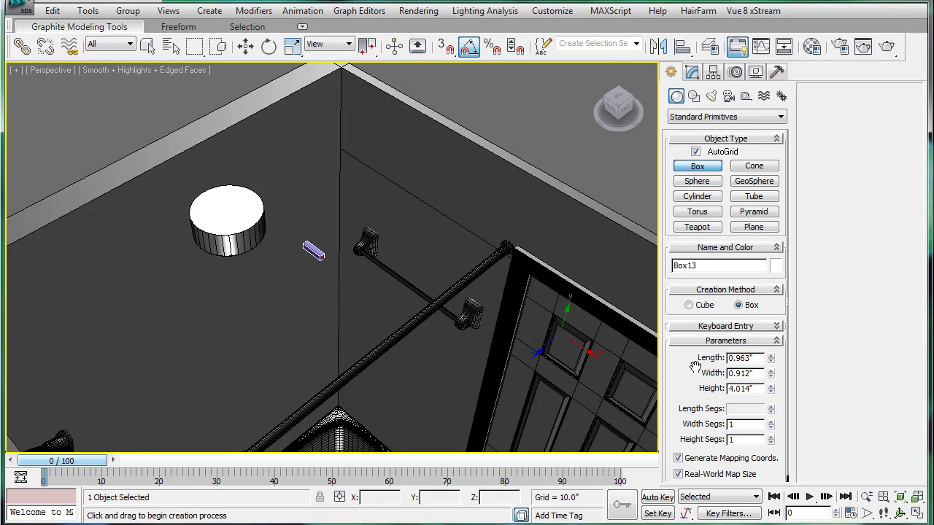
{"action": "type", "text": "4"}
{"action": "key", "text": "Return"}
{"action": "key", "text": "w"}
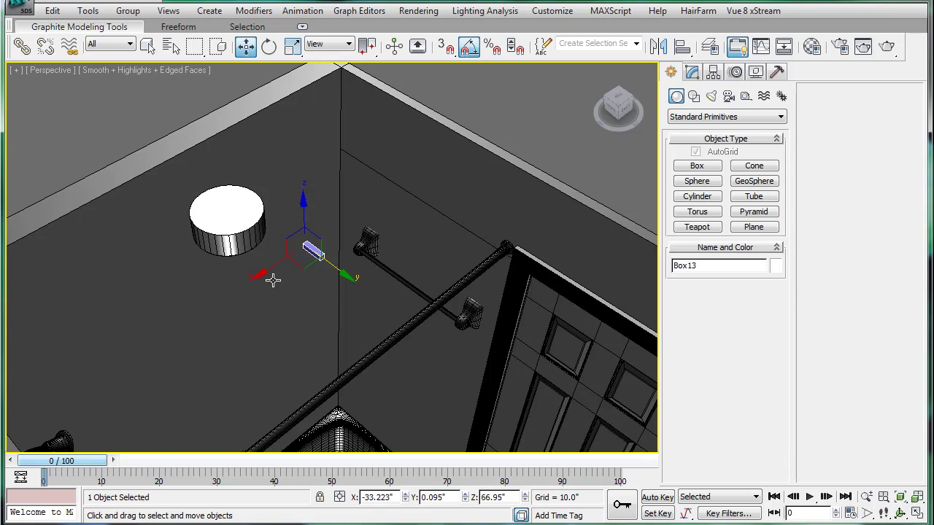
{"action": "left_click_drag", "start_coordinate": [264, 271], "coordinate": [300, 253]}
- Select both brackets and the towel bar in the Top view and move them along Y until the bracket meets the 4" box
{"action": "key", "text": "t"}
{"action": "middle_click_drag", "start_coordinate": [465, 223], "coordinate": [435, 240]}
{"action": "scroll", "coordinate": [430, 239], "scroll_direction": "up", "scroll_amount": 5}
{"action": "middle_click_drag", "start_coordinate": [122, 222], "coordinate": [371, 227]}
{"action": "left_click", "coordinate": [65, 224]}
{"action": "left_click", "coordinate": [191, 136]}
{"action": "scroll", "coordinate": [254, 198], "scroll_direction": "up", "scroll_amount": 3}
{"action": "left_click", "coordinate": [101, 212], "text": "ctrl"}
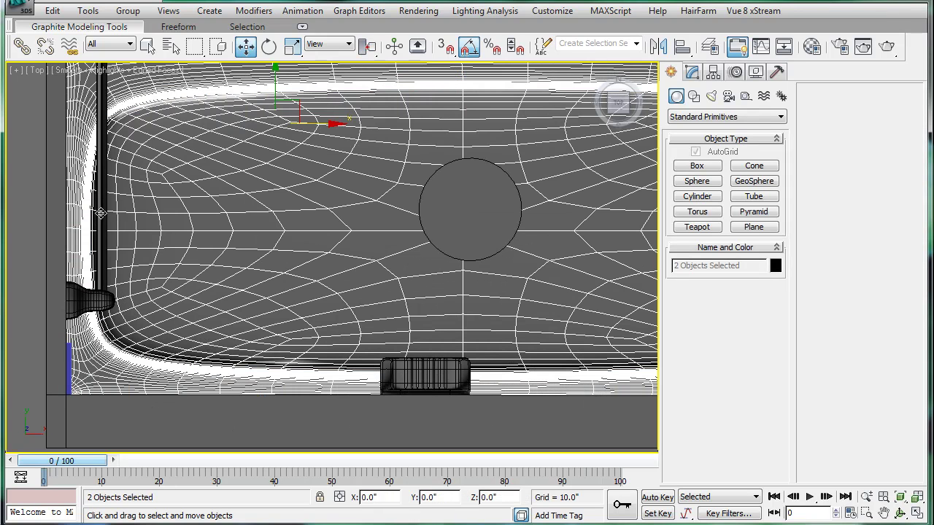
{"action": "left_click", "coordinate": [95, 300], "text": "ctrl"}
{"action": "left_click", "coordinate": [104, 261], "text": "ctrl"}
{"action": "left_click", "coordinate": [97, 260], "text": "ctrl"}
{"action": "left_click", "coordinate": [101, 258], "text": "ctrl"}
{"action": "left_click", "coordinate": [101, 258], "text": "ctrl"}
{"action": "left_click", "coordinate": [101, 258], "text": "alt"}
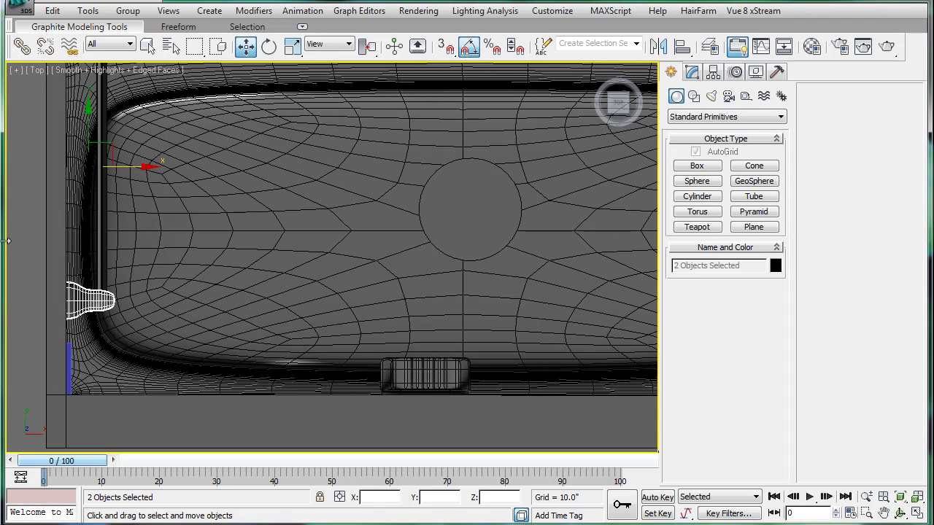
{"action": "left_click_drag", "start_coordinate": [100, 244], "coordinate": [126, 242]}
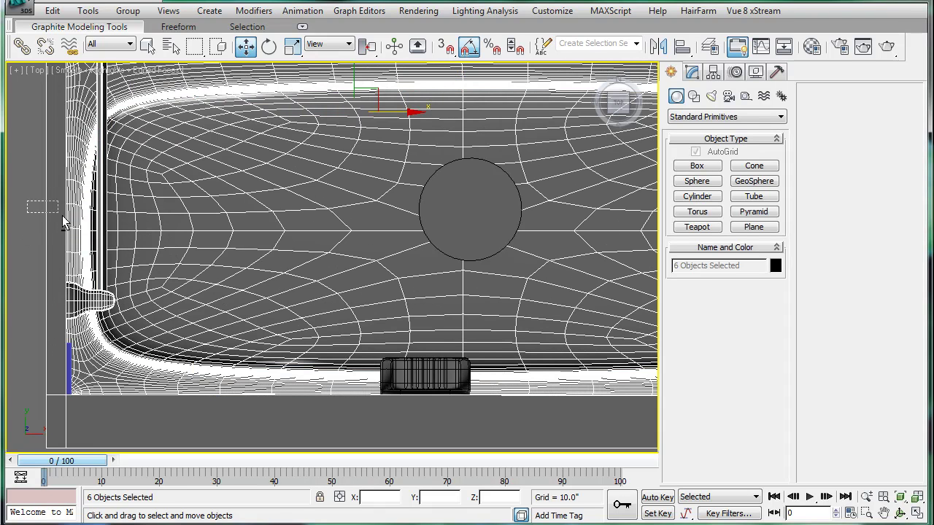
{"action": "left_click_drag", "start_coordinate": [62, 221], "coordinate": [80, 223], "text": "alt"}
{"action": "middle_click_drag", "start_coordinate": [102, 163], "coordinate": [169, 196]}
{"action": "left_click_drag", "start_coordinate": [159, 159], "coordinate": [165, 200]}
- Delete the 4" reference box and turn off the edged-faces display in the Perspective view
{"action": "left_click", "coordinate": [137, 405]}
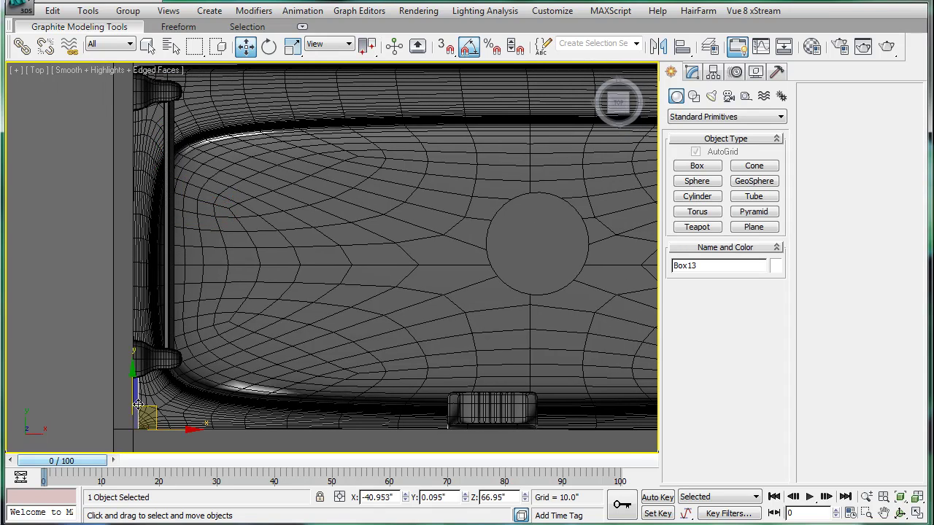
{"action": "key", "text": "Delete"}
{"action": "key", "text": "p"}
{"action": "scroll", "coordinate": [340, 314], "scroll_direction": "down", "scroll_amount": 5}
{"action": "middle_click_drag", "start_coordinate": [371, 299], "coordinate": [302, 323], "text": "alt"}
{"action": "key", "text": "F4"}
- Examine the towel bar's placement above the bathtub from several angles and distances
{"action": "middle_click_drag", "start_coordinate": [407, 328], "coordinate": [399, 356], "text": "alt"}
{"action": "middle_click_drag", "start_coordinate": [419, 308], "coordinate": [388, 436], "text": "alt"}
{"action": "scroll", "coordinate": [419, 316], "scroll_direction": "up", "scroll_amount": 4}
{"action": "scroll", "coordinate": [402, 407], "scroll_direction": "down", "scroll_amount": 4}
{"action": "middle_click_drag", "start_coordinate": [404, 378], "coordinate": [489, 311], "text": "alt"}
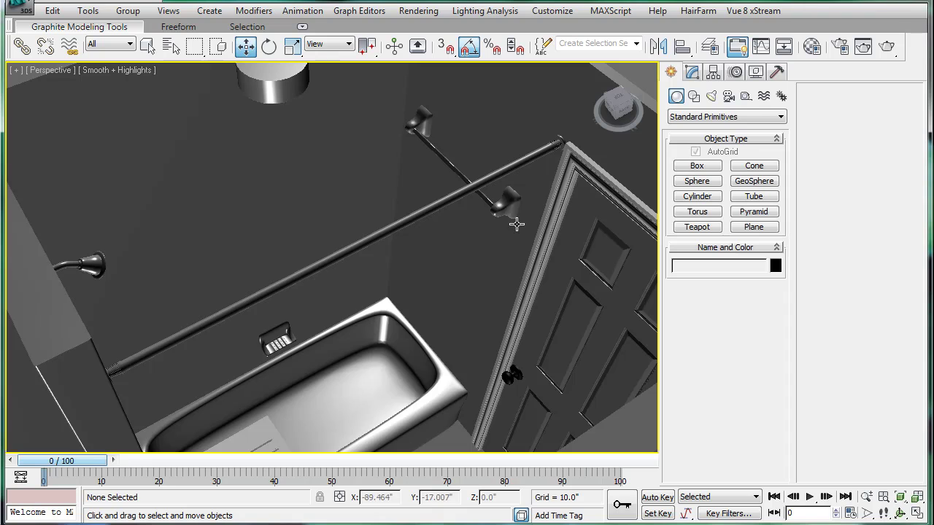
{"action": "scroll", "coordinate": [411, 231], "scroll_direction": "up", "scroll_amount": 3}
{"action": "scroll", "coordinate": [433, 241], "scroll_direction": "down", "scroll_amount": 6}
{"action": "scroll", "coordinate": [292, 211], "scroll_direction": "up", "scroll_amount": 5}
{"action": "scroll", "coordinate": [367, 227], "scroll_direction": "down", "scroll_amount": 4}
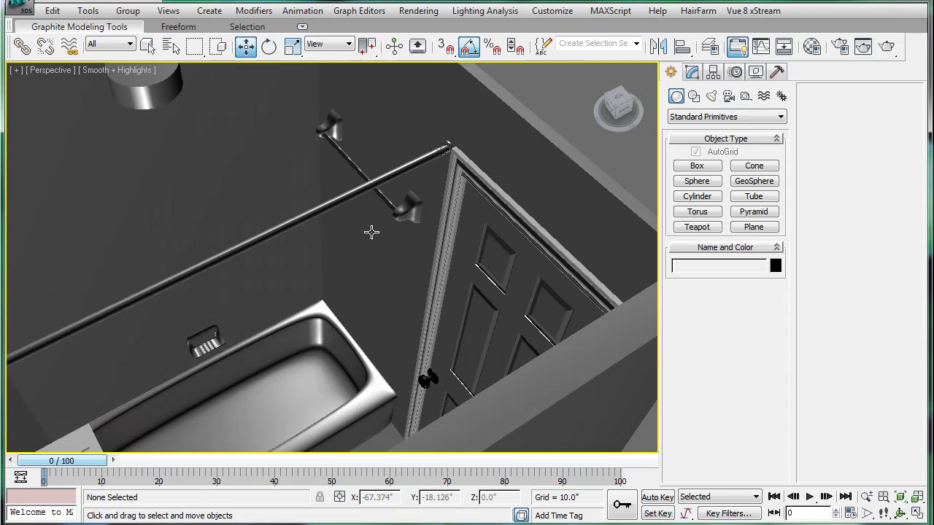
- Select the bathroom walls object and open its edge sub-object level for editing
{"action": "scroll", "coordinate": [371, 232], "scroll_direction": "up", "scroll_amount": 3}
{"action": "left_click", "coordinate": [398, 239]}
{"action": "scroll", "coordinate": [390, 235], "scroll_direction": "down", "scroll_amount": 6}
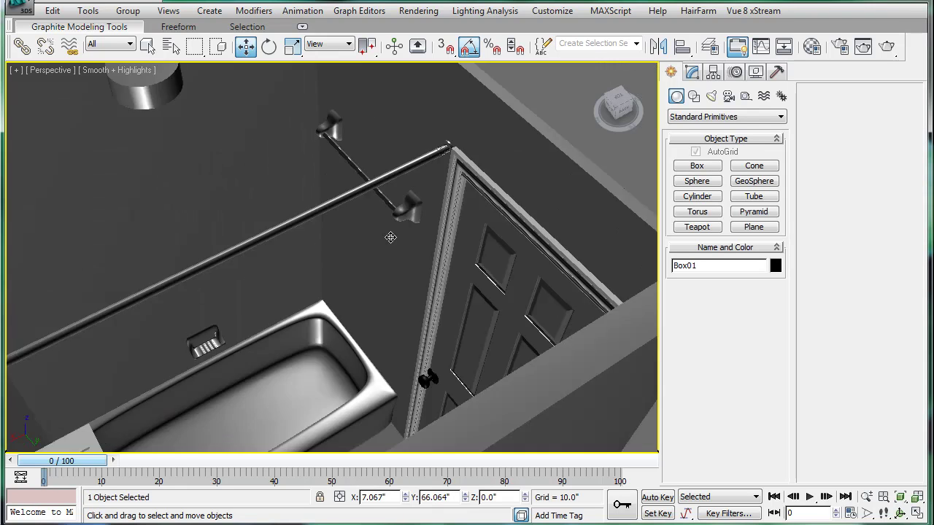
{"action": "middle_click_drag", "start_coordinate": [323, 236], "coordinate": [382, 288]}
{"action": "scroll", "coordinate": [386, 290], "scroll_direction": "up", "scroll_amount": 4}
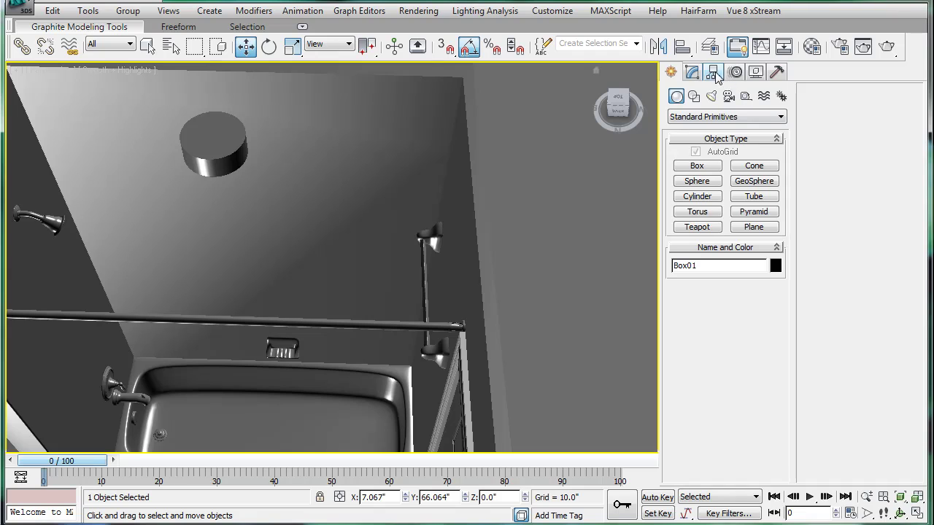
{"action": "left_click", "coordinate": [693, 72]}
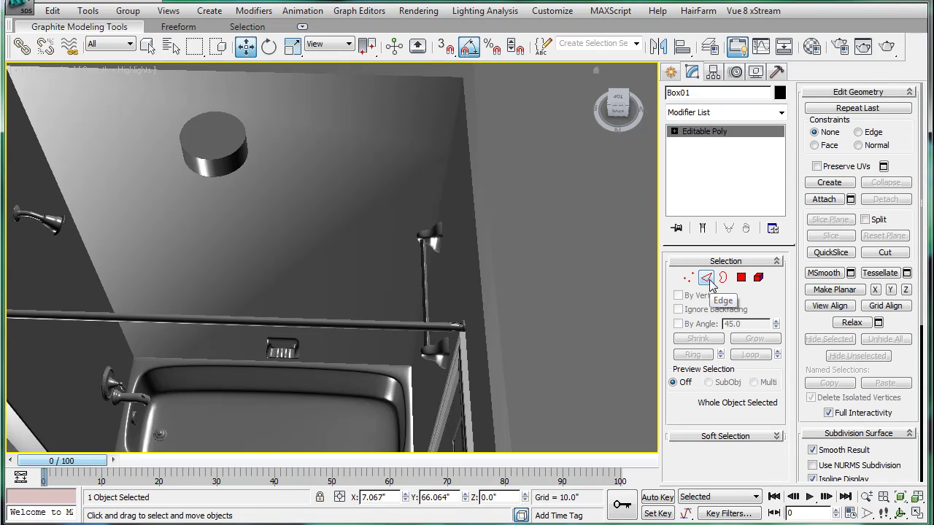
{"action": "left_click", "coordinate": [706, 279]}
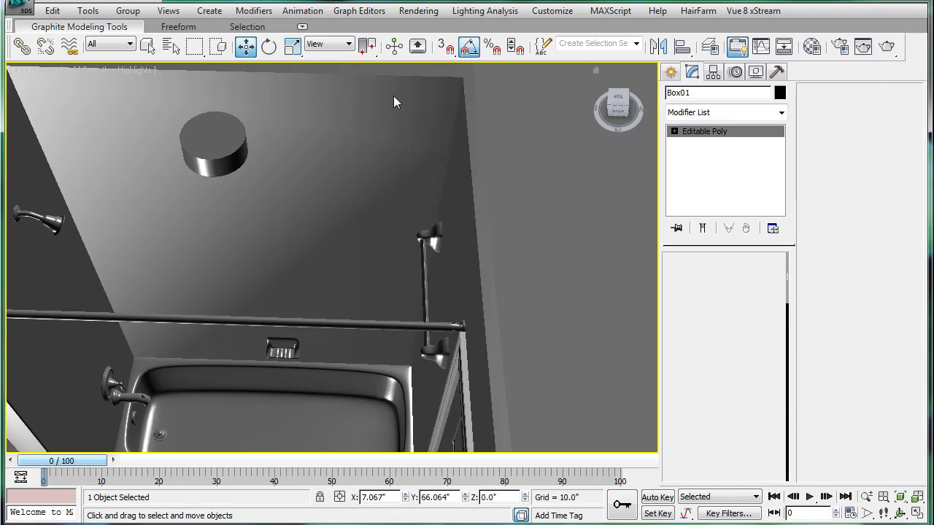
- Isolate the bathroom walls so all fixtures are hidden, and frame the empty bathtub area in the Perspective view
{"action": "middle_click_drag", "start_coordinate": [393, 96], "coordinate": [398, 159]}
{"action": "scroll", "coordinate": [402, 167], "scroll_direction": "down", "scroll_amount": 5}
{"action": "scroll", "coordinate": [379, 164], "scroll_direction": "up", "scroll_amount": 5}
{"action": "key", "text": "z"}
{"action": "right_click", "coordinate": [334, 102]}
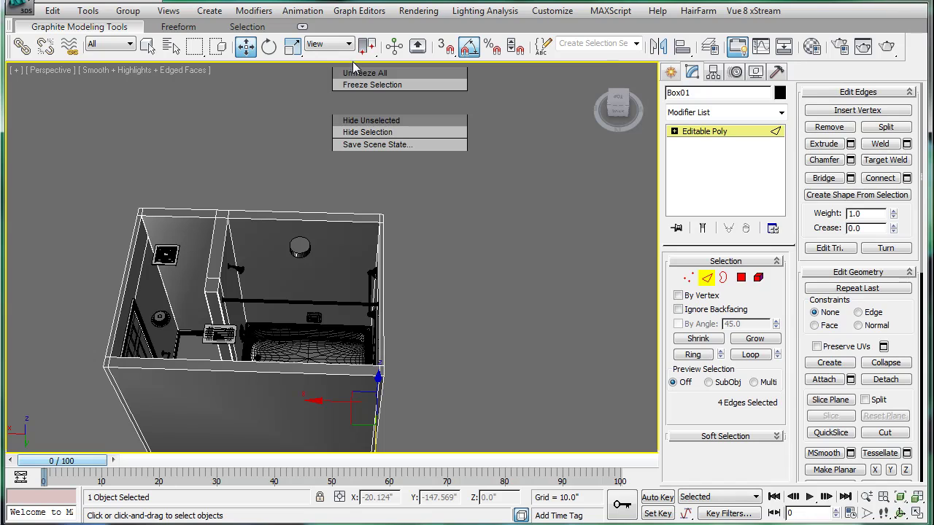
{"action": "left_click", "coordinate": [361, 60]}
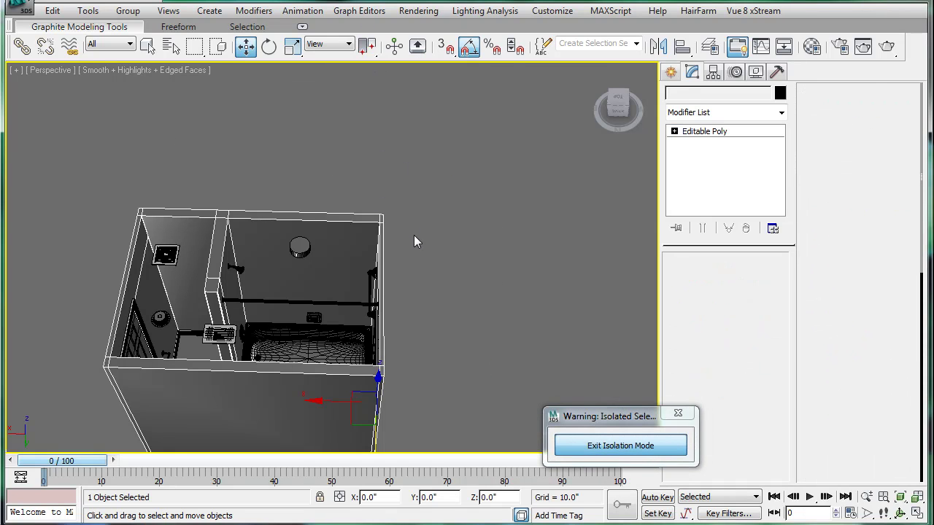
{"action": "middle_click_drag", "start_coordinate": [413, 237], "coordinate": [344, 260]}
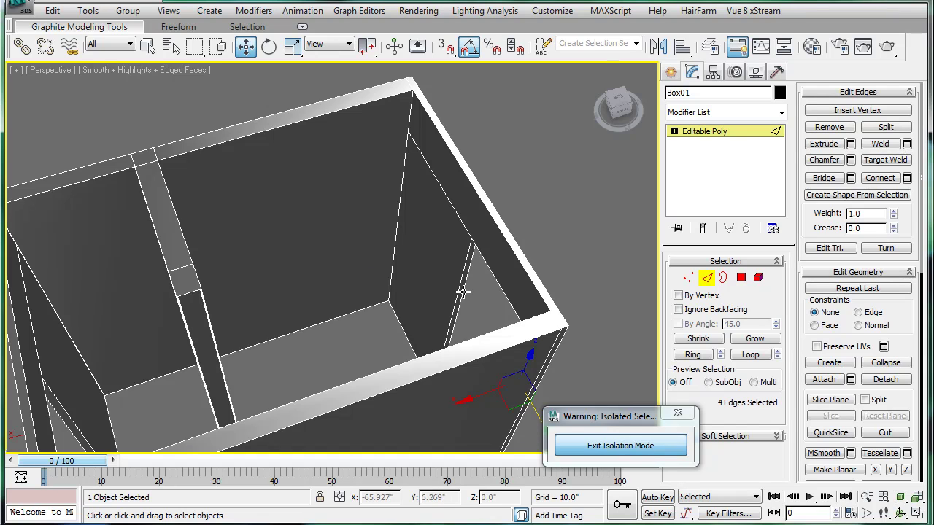
- Draw an AutoGrid box on the floor along the long bathtub wall, about 50.6" wide, 1.16" long and 54.8" high
{"action": "left_click", "coordinate": [670, 72]}
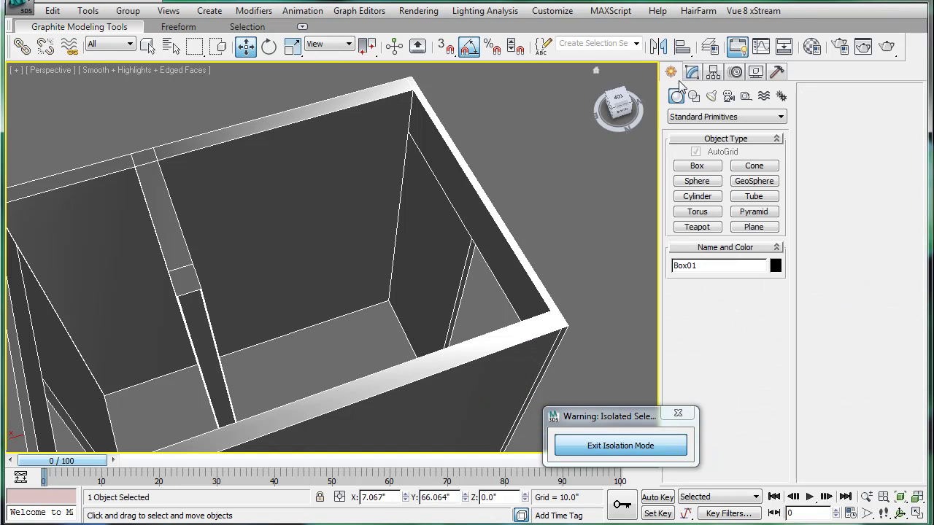
{"action": "left_click", "coordinate": [700, 167]}
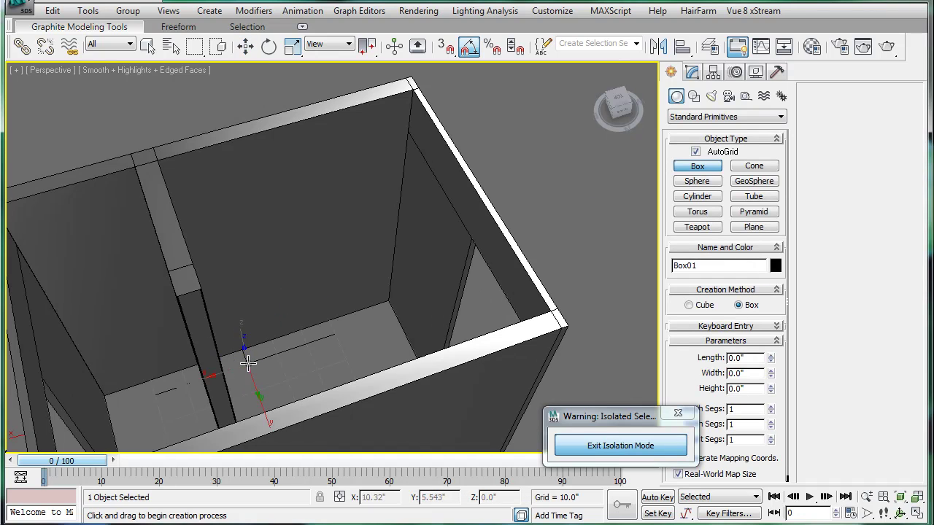
{"action": "left_click_drag", "start_coordinate": [245, 363], "coordinate": [395, 316]}
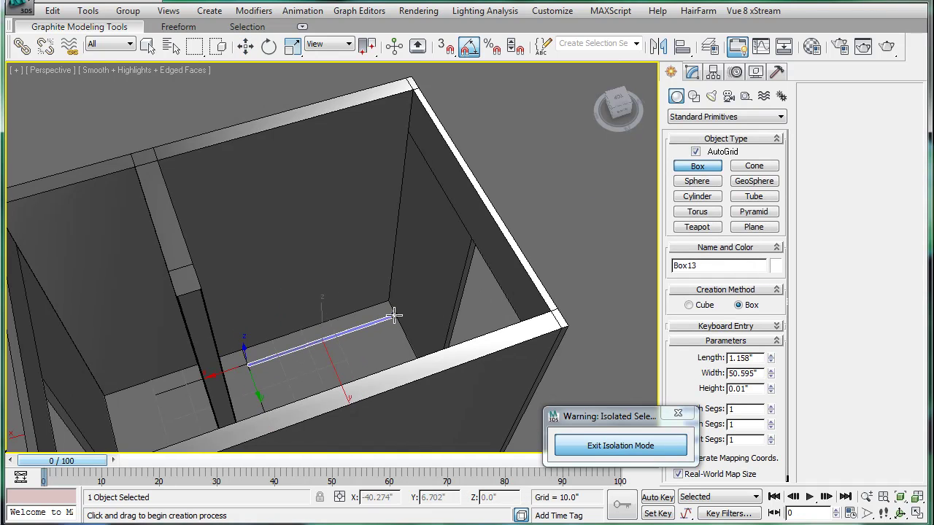
{"action": "left_click", "coordinate": [383, 145]}
- Set the box's height to 85" and length to 0.75", and reduce its width to about 48.6"
{"action": "double_click", "coordinate": [760, 387]}
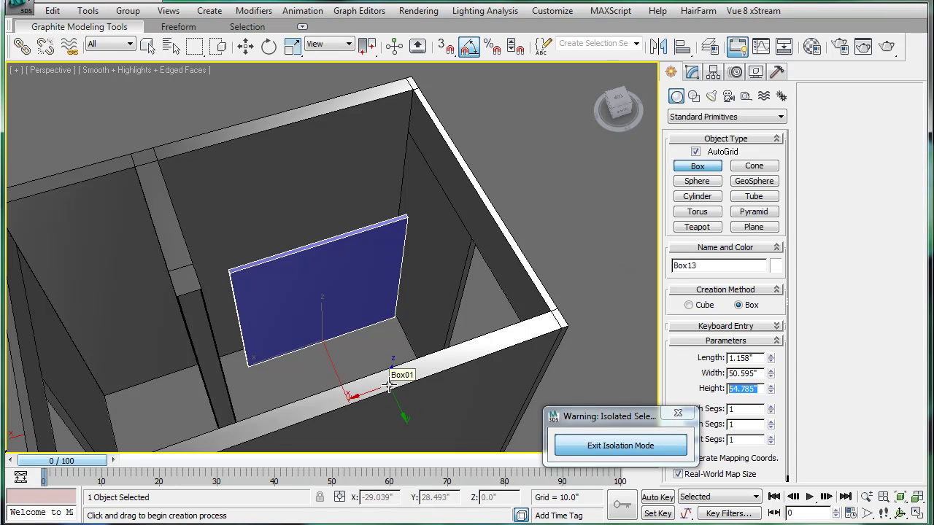
{"action": "type", "text": "85"}
{"action": "key", "text": "Return"}
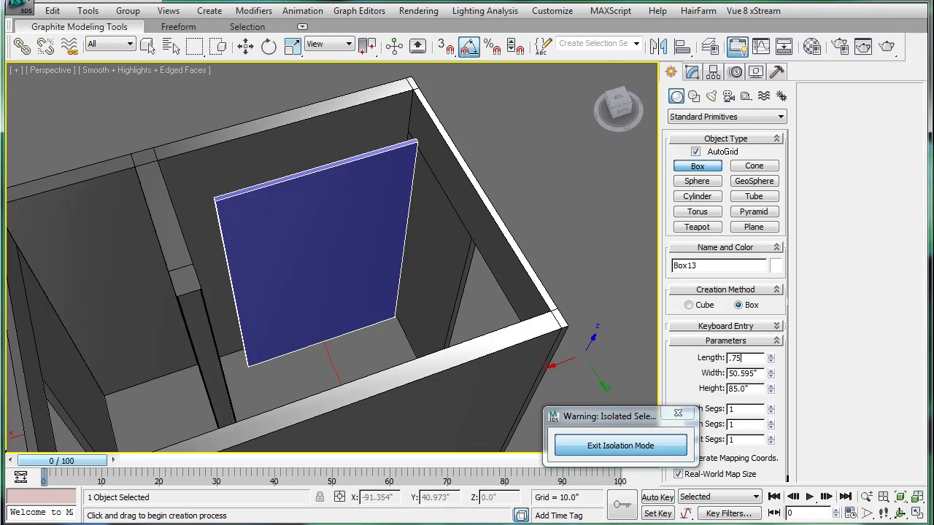
{"action": "type", "text": ".75"}
{"action": "key", "text": "Return"}
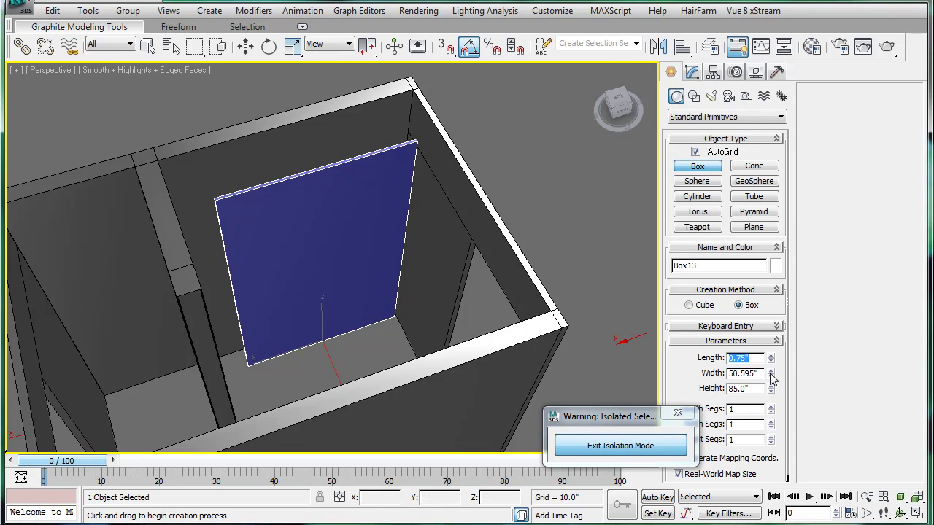
{"action": "mouse_move", "coordinate": [772, 376]}
{"action": "left_mouse_down"}
{"action": "mouse_move", "coordinate": [772, 362]}
{"action": "mouse_move", "coordinate": [772, 382]}
{"action": "left_mouse_up"}
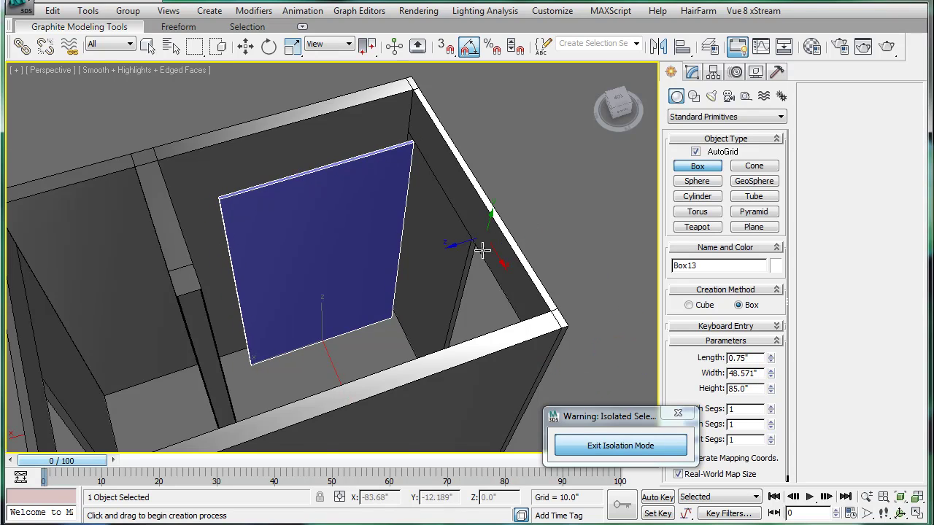
- Move the box along Y in the Top view until it sits flush against the long bathtub wall
{"action": "key", "text": "t"}
{"action": "scroll", "coordinate": [322, 264], "scroll_direction": "up", "scroll_amount": 3}
{"action": "scroll", "coordinate": [323, 264], "scroll_direction": "up", "scroll_amount": 5}
{"action": "key", "text": "w"}
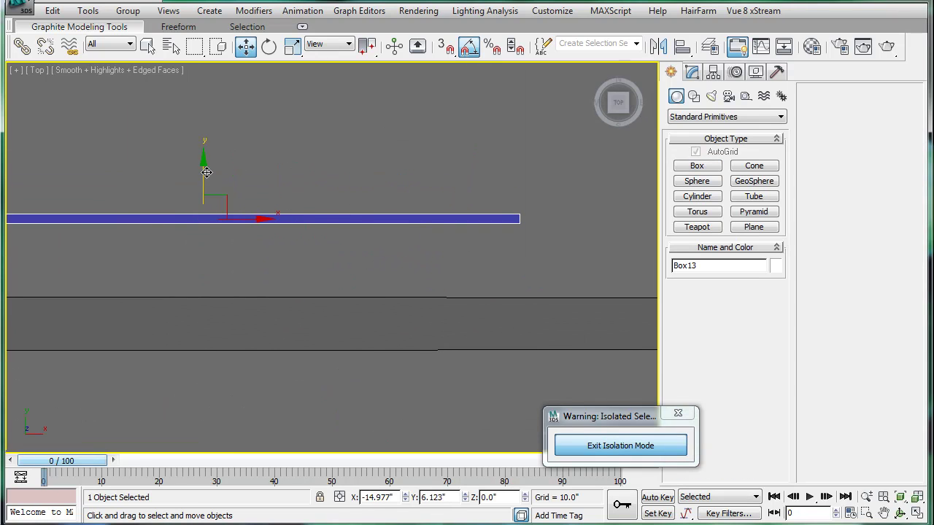
{"action": "left_click_drag", "start_coordinate": [206, 173], "coordinate": [207, 244]}
{"action": "middle_click_drag", "start_coordinate": [191, 276], "coordinate": [229, 258]}
{"action": "scroll", "coordinate": [133, 250], "scroll_direction": "up", "scroll_amount": 4}
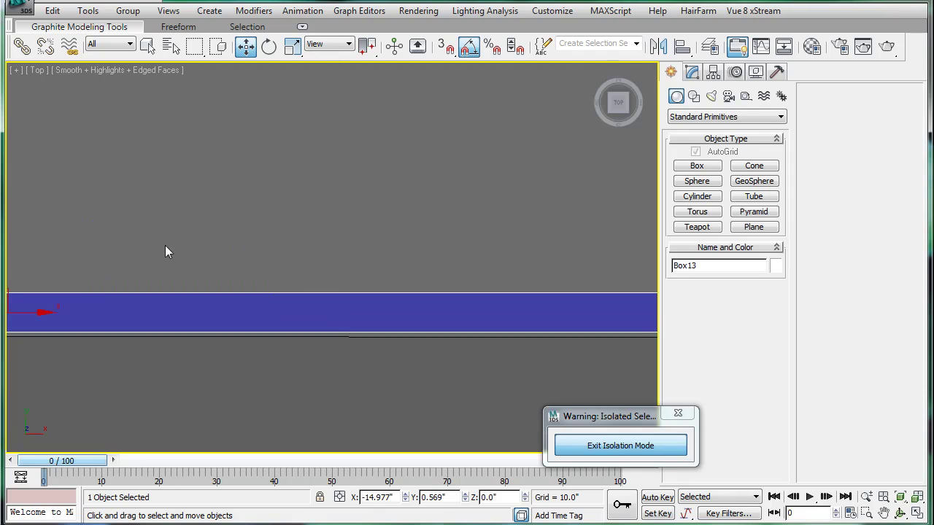
{"action": "middle_click_drag", "start_coordinate": [134, 252], "coordinate": [283, 243]}
{"action": "left_click_drag", "start_coordinate": [215, 257], "coordinate": [215, 261]}
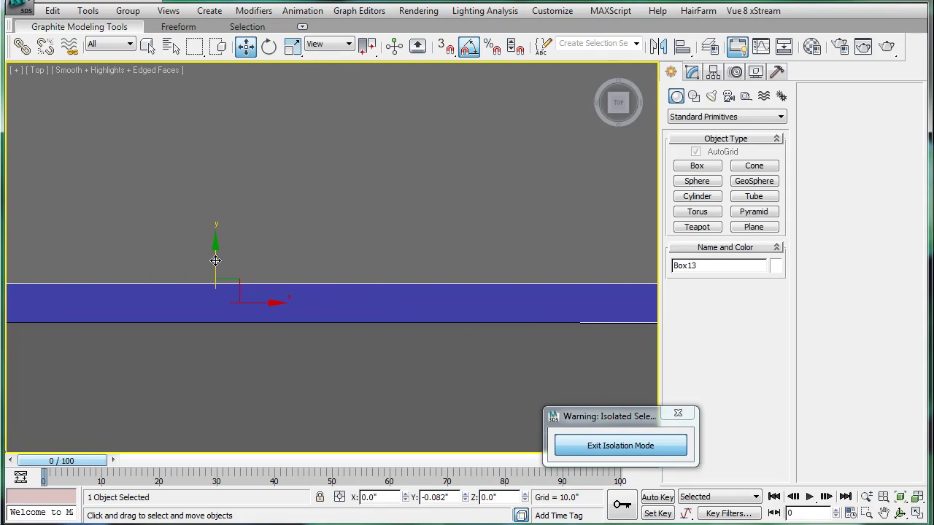
{"action": "scroll", "coordinate": [282, 263], "scroll_direction": "down", "scroll_amount": 4}
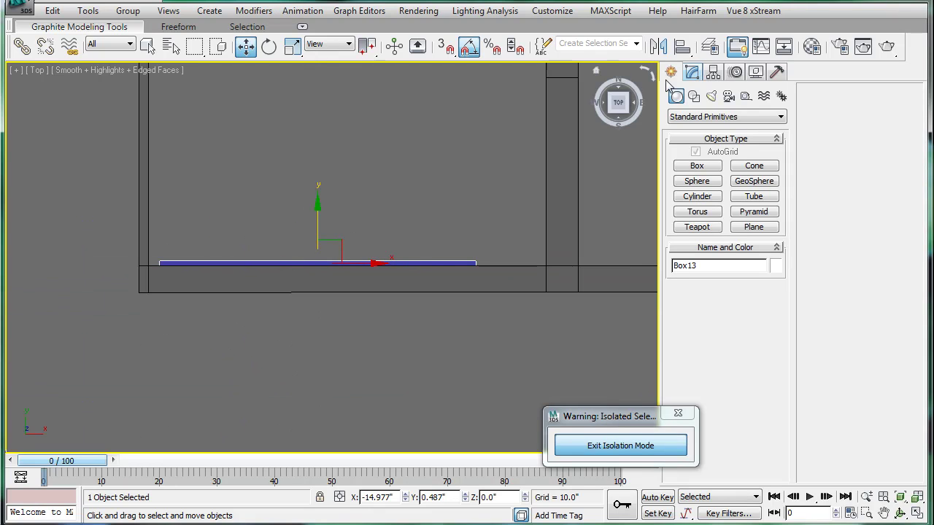
- Convert the box to an Editable Poly and move its four partition-side end vertices along X to about 19.3", just short of the partition
{"action": "middle_click_drag", "start_coordinate": [429, 259], "coordinate": [428, 252]}
{"action": "key", "text": "1"}
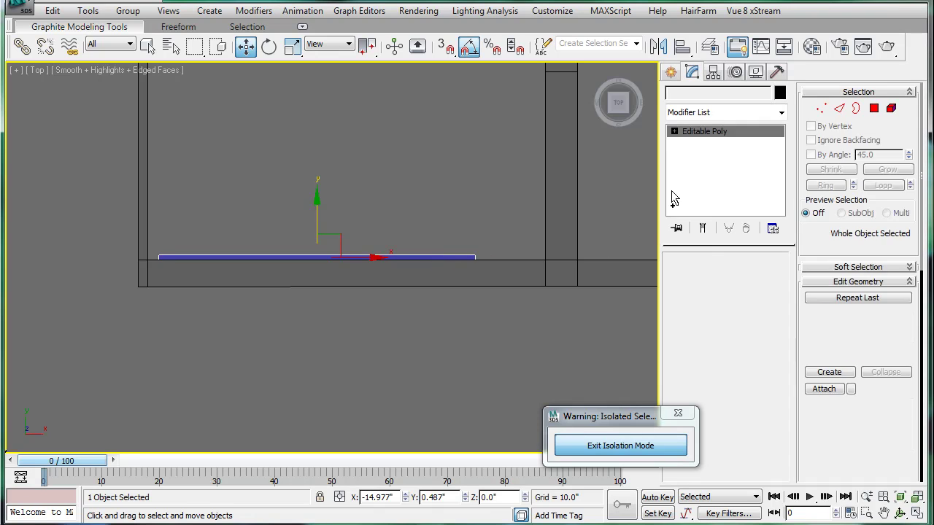
{"action": "left_click", "coordinate": [688, 277]}
{"action": "left_click_drag", "start_coordinate": [470, 271], "coordinate": [520, 250]}
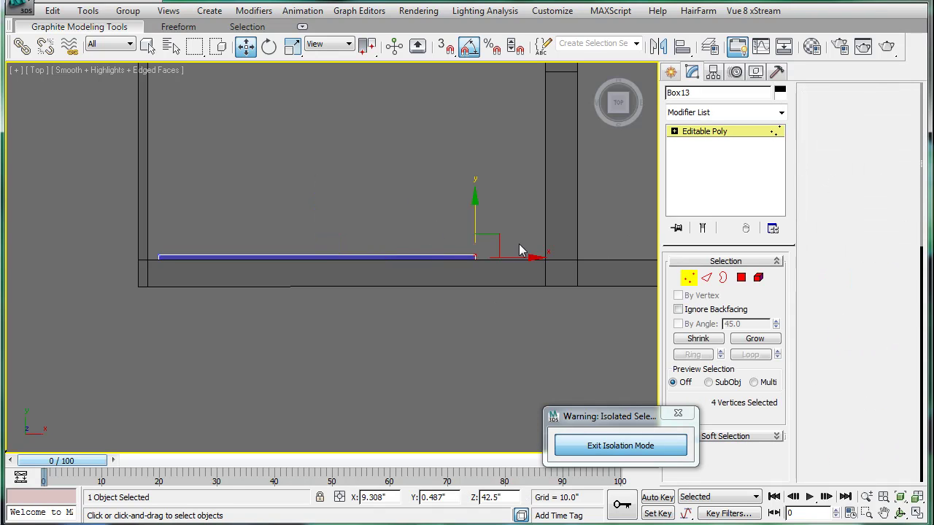
{"action": "scroll", "coordinate": [520, 250], "scroll_direction": "up", "scroll_amount": 3}
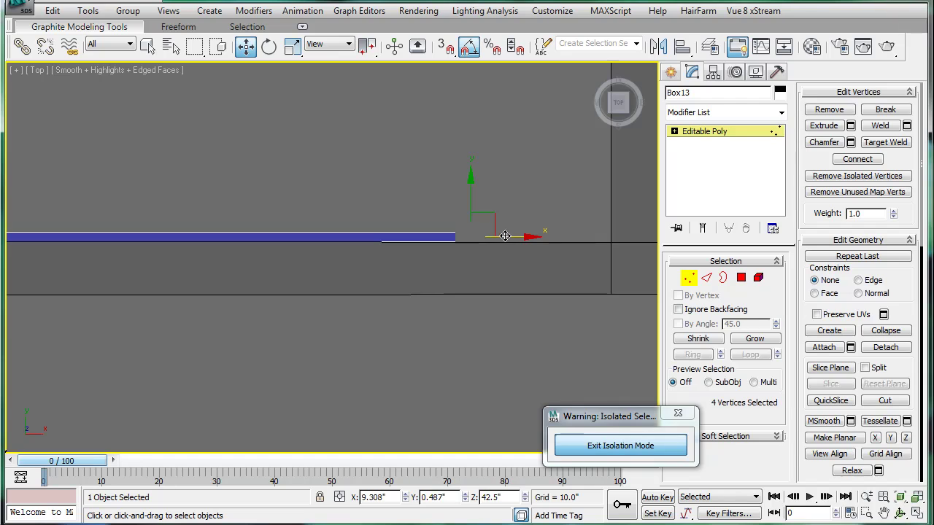
{"action": "scroll", "coordinate": [467, 233], "scroll_direction": "up", "scroll_amount": 5}
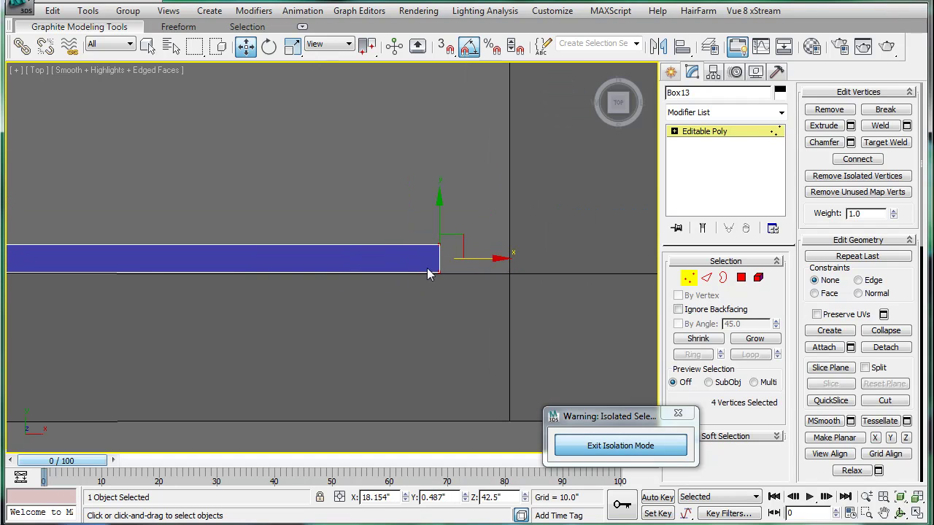
{"action": "left_click_drag", "start_coordinate": [473, 259], "coordinate": [516, 261]}
- Extrude the panel's end polygon 0.75" toward the partition wall
{"action": "left_click", "coordinate": [741, 278]}
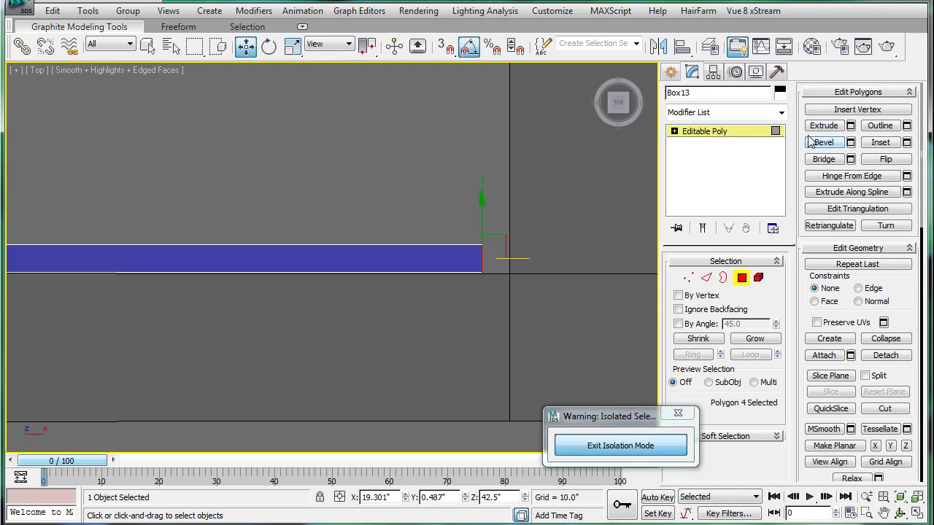
{"action": "left_click", "coordinate": [850, 126]}
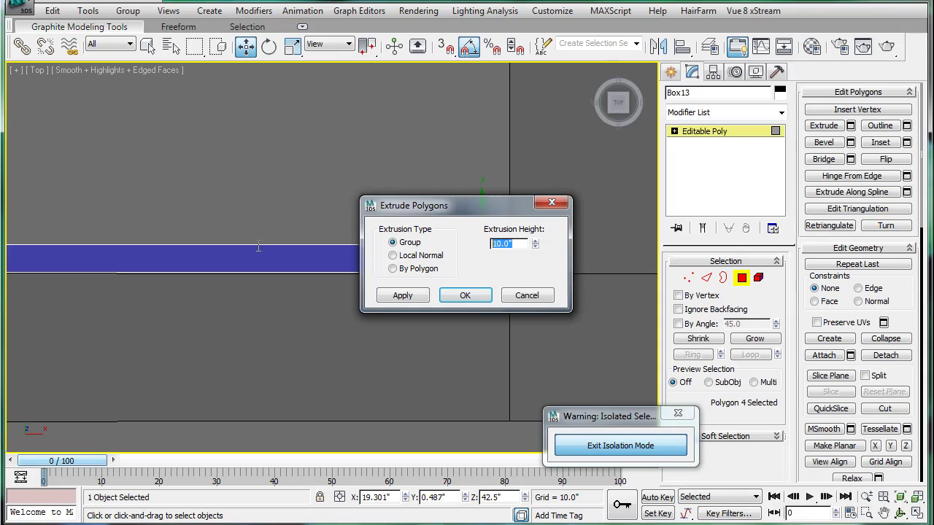
{"action": "left_click", "coordinate": [463, 296]}
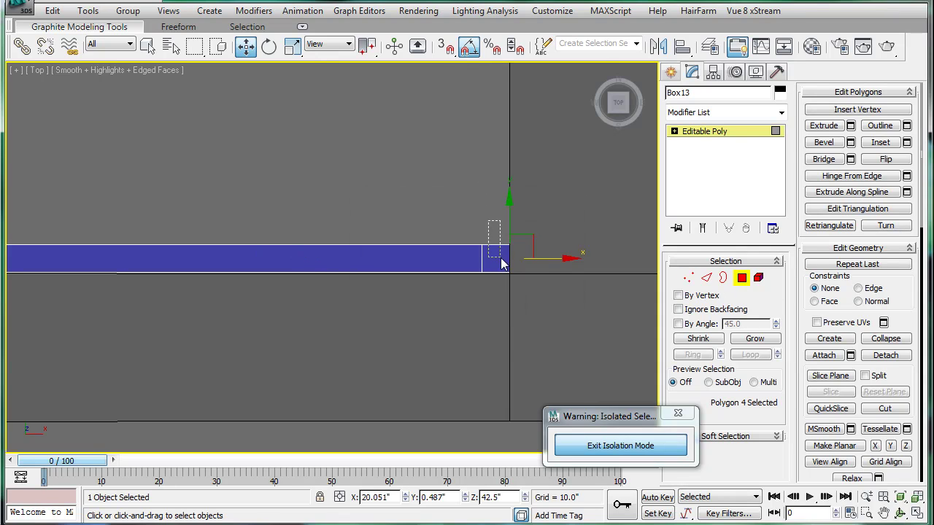
- Extrude the inner side polygon of the new corner segment about 31.17" along the partition wall
{"action": "left_click_drag", "start_coordinate": [502, 265], "coordinate": [528, 259]}
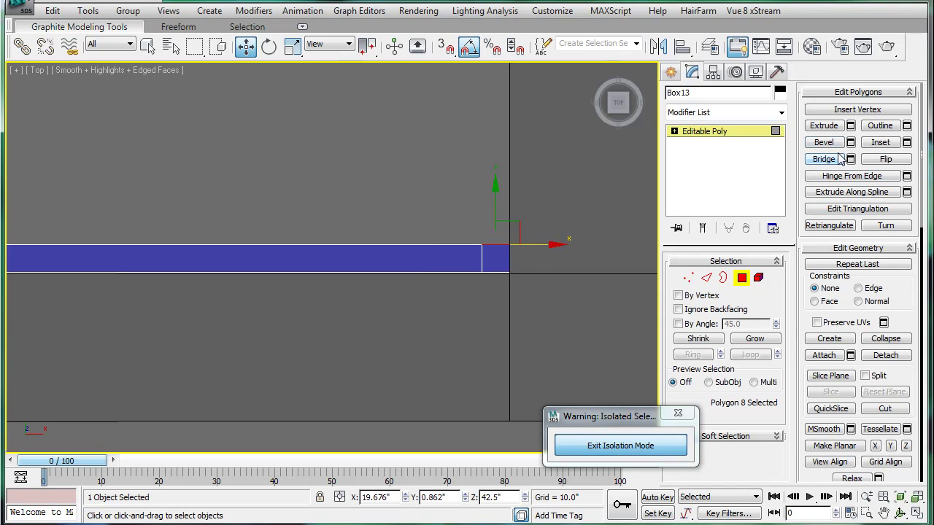
{"action": "left_click", "coordinate": [852, 128]}
{"action": "scroll", "coordinate": [457, 171], "scroll_direction": "down", "scroll_amount": 6}
{"action": "middle_click_drag", "start_coordinate": [411, 146], "coordinate": [359, 313]}
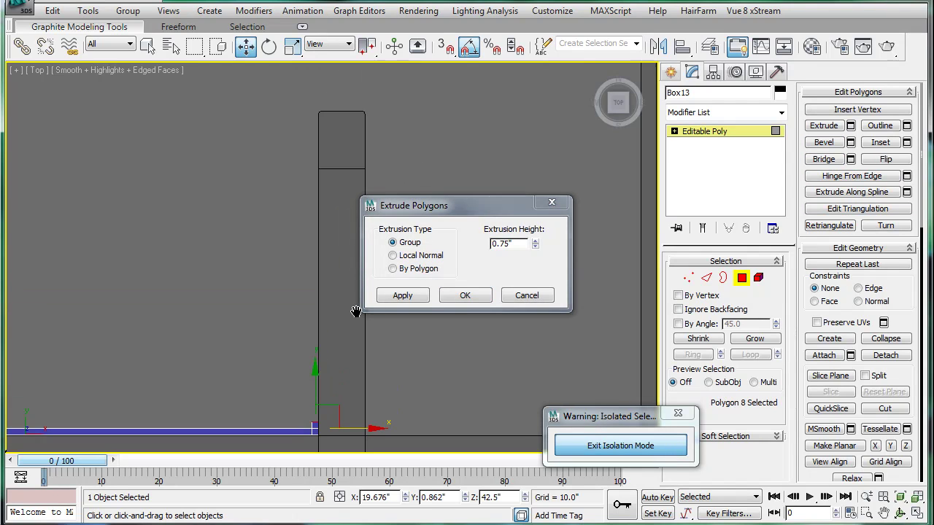
{"action": "left_click_drag", "start_coordinate": [535, 245], "coordinate": [395, 80]}
{"action": "left_click", "coordinate": [465, 295]}
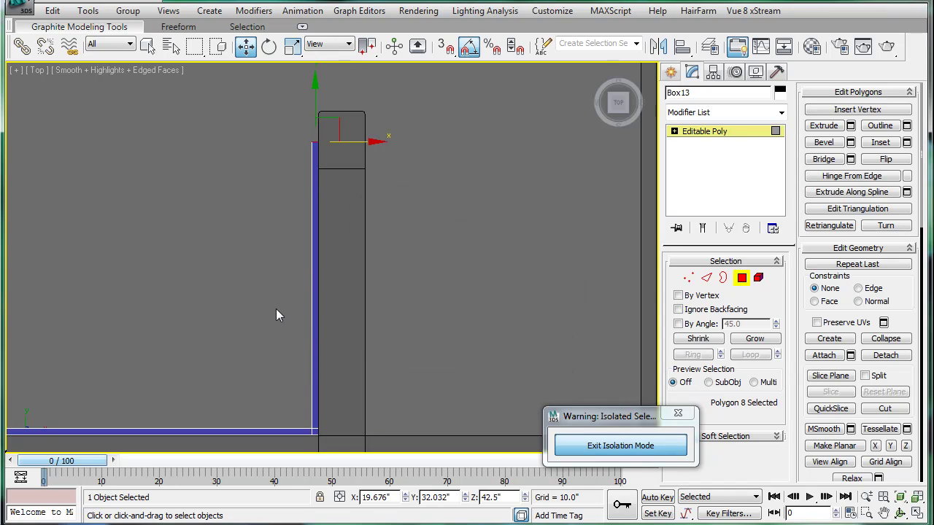
- Select the 12 vertices of the partition-side panel and move them slightly along X until they meet the partition wall
{"action": "middle_click_drag", "start_coordinate": [366, 201], "coordinate": [406, 181]}
{"action": "left_click", "coordinate": [689, 277]}
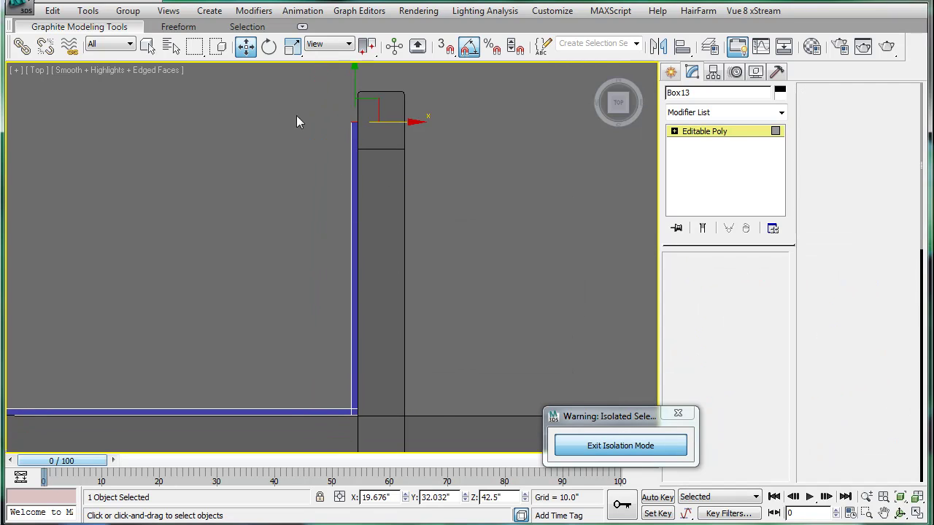
{"action": "left_click_drag", "start_coordinate": [292, 108], "coordinate": [433, 427]}
{"action": "scroll", "coordinate": [398, 329], "scroll_direction": "up", "scroll_amount": 3}
{"action": "middle_click_drag", "start_coordinate": [404, 338], "coordinate": [342, 228]}
{"action": "scroll", "coordinate": [343, 229], "scroll_direction": "up", "scroll_amount": 1}
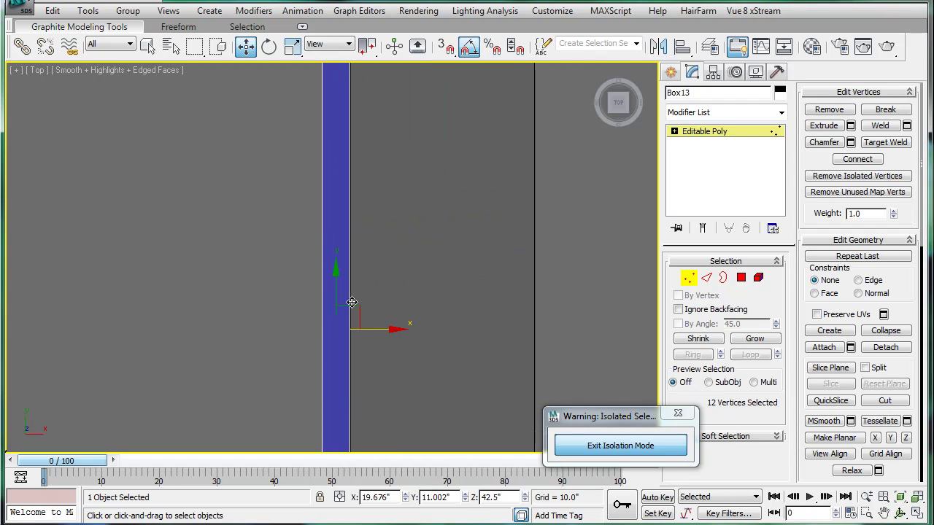
{"action": "mouse_move", "coordinate": [369, 328]}
{"action": "left_mouse_down"}
{"action": "mouse_move", "coordinate": [361, 328]}
{"action": "mouse_move", "coordinate": [370, 328]}
{"action": "left_mouse_up"}
- Select the end polygon at the panel's opposite end, near the outer wall, and extrude it 0.75"
{"action": "scroll", "coordinate": [360, 345], "scroll_direction": "down", "scroll_amount": 5}
{"action": "middle_click_drag", "start_coordinate": [235, 291], "coordinate": [493, 316]}
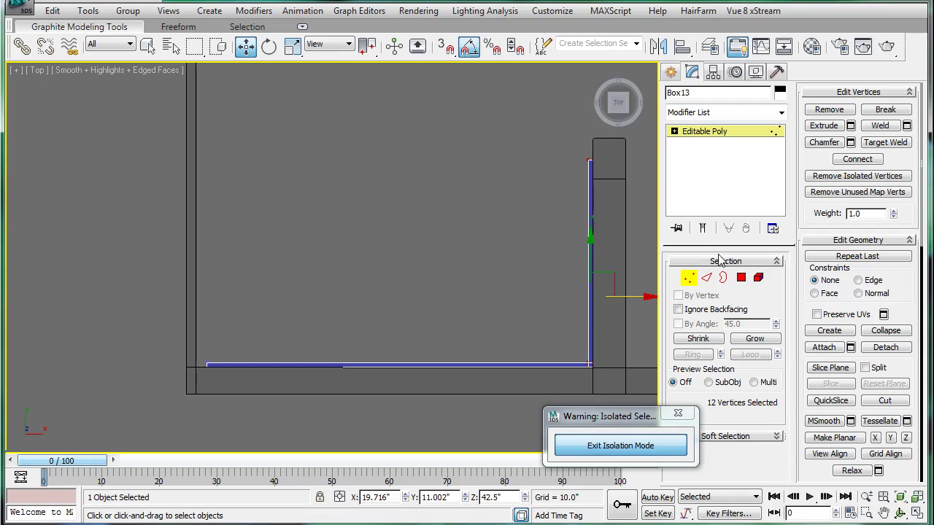
{"action": "middle_click_drag", "start_coordinate": [141, 327], "coordinate": [169, 258]}
{"action": "scroll", "coordinate": [170, 258], "scroll_direction": "up", "scroll_amount": 2}
{"action": "left_click_drag", "start_coordinate": [53, 267], "coordinate": [164, 397]}
{"action": "left_click_drag", "start_coordinate": [276, 394], "coordinate": [282, 398], "text": "alt"}
{"action": "left_click", "coordinate": [850, 126]}
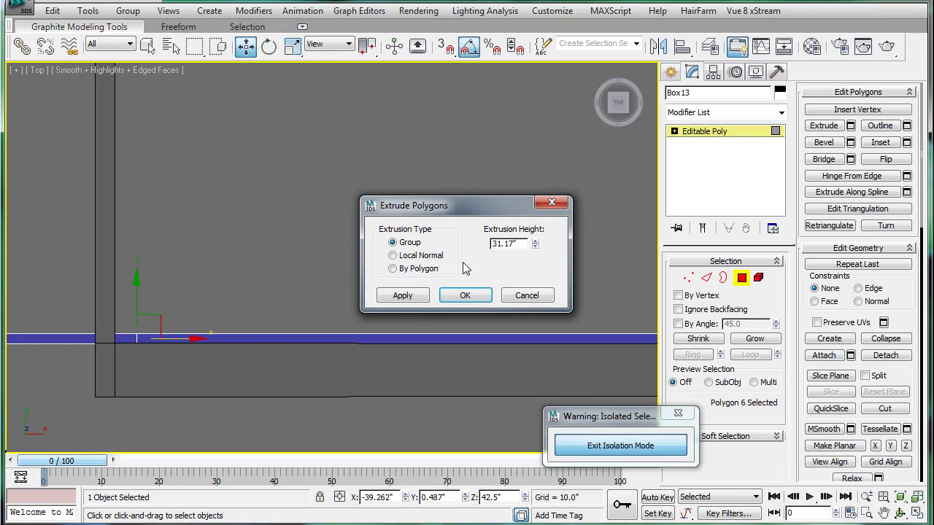
{"action": "type", "text": "0.75"}
{"action": "key", "text": "Return"}
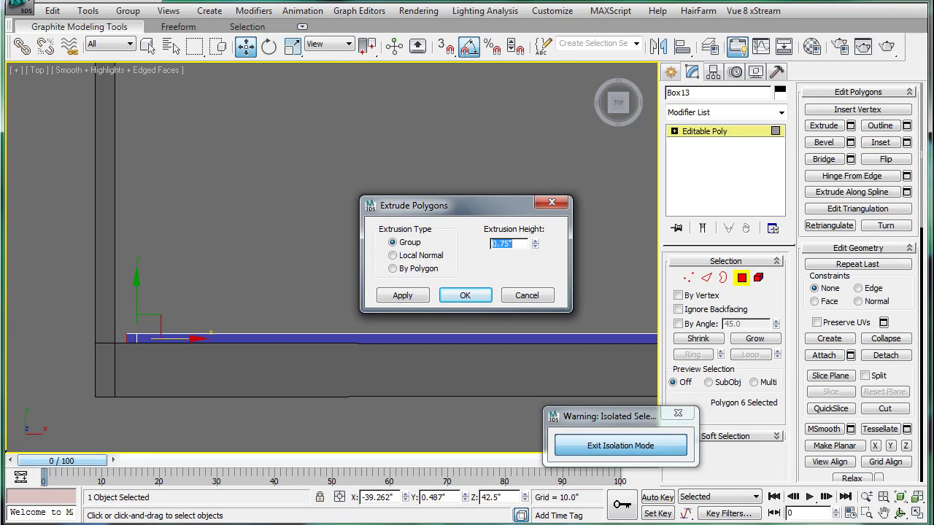
{"action": "left_click", "coordinate": [465, 296]}
- Select the 8 vertices at the surround panel's outer-wall end and move them along X until they meet the outer wall
{"action": "left_click", "coordinate": [702, 277]}
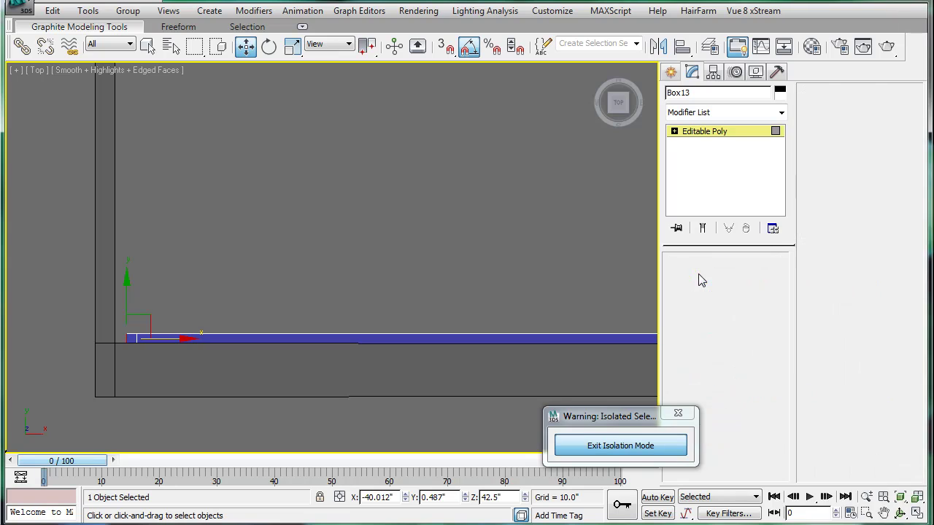
{"action": "key", "text": "1"}
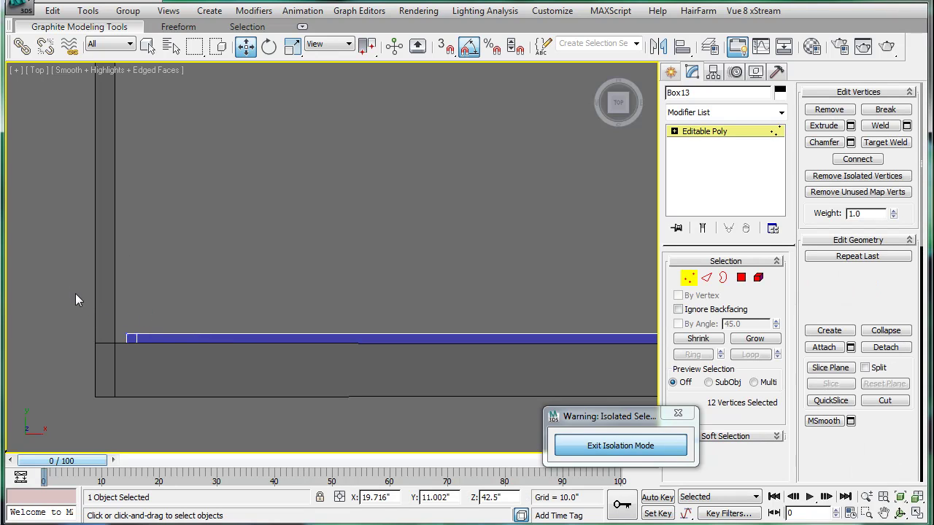
{"action": "left_click_drag", "start_coordinate": [72, 289], "coordinate": [214, 372]}
{"action": "middle_click_drag", "start_coordinate": [191, 354], "coordinate": [307, 352]}
{"action": "scroll", "coordinate": [307, 352], "scroll_direction": "up", "scroll_amount": 4}
{"action": "scroll", "coordinate": [307, 358], "scroll_direction": "down", "scroll_amount": 3}
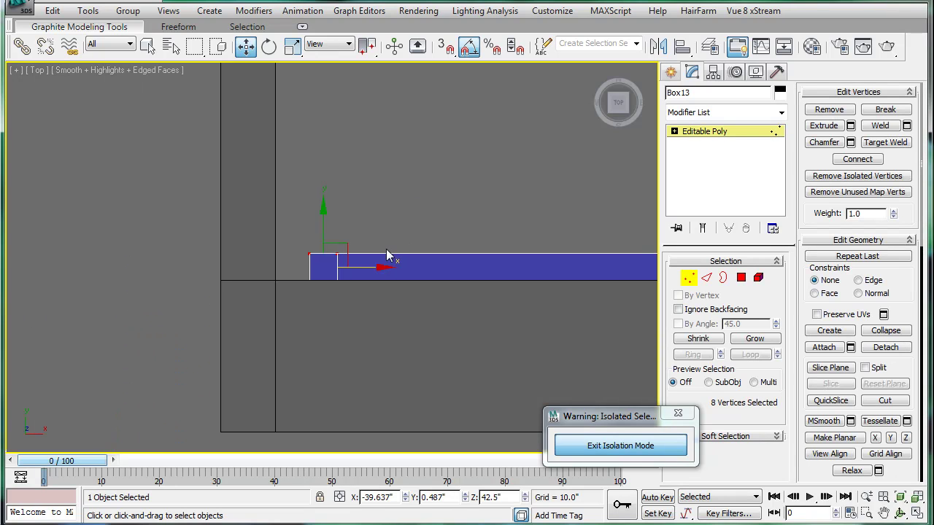
{"action": "left_click_drag", "start_coordinate": [368, 267], "coordinate": [334, 274]}
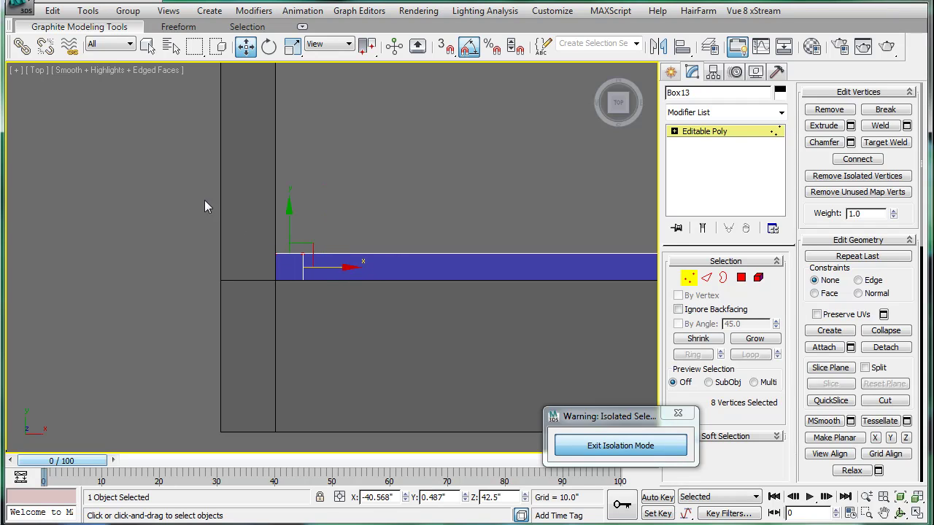
{"action": "left_click_drag", "start_coordinate": [243, 212], "coordinate": [247, 215]}
- Extrude the inner side polygon of the new corner segment about 29" along the outer wall
{"action": "left_click", "coordinate": [741, 278]}
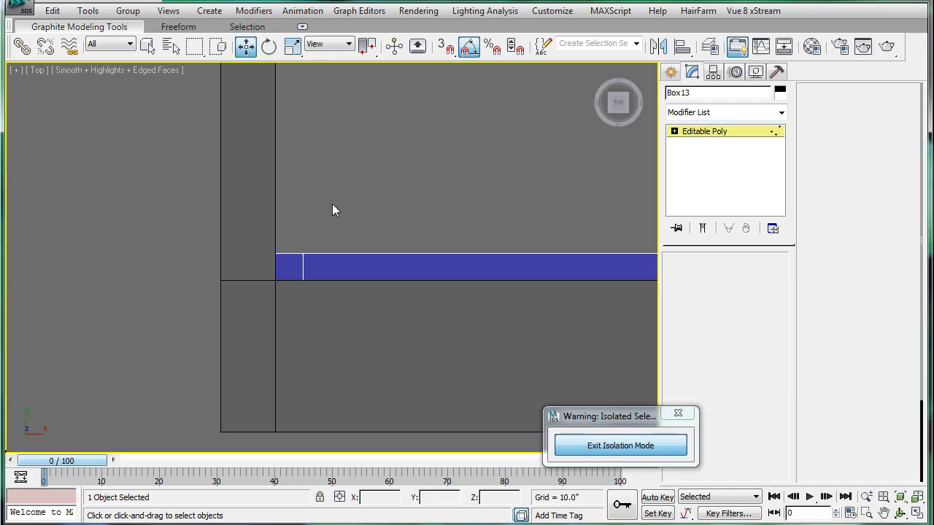
{"action": "left_click_drag", "start_coordinate": [284, 268], "coordinate": [285, 271]}
{"action": "left_click_drag", "start_coordinate": [389, 275], "coordinate": [390, 275]}
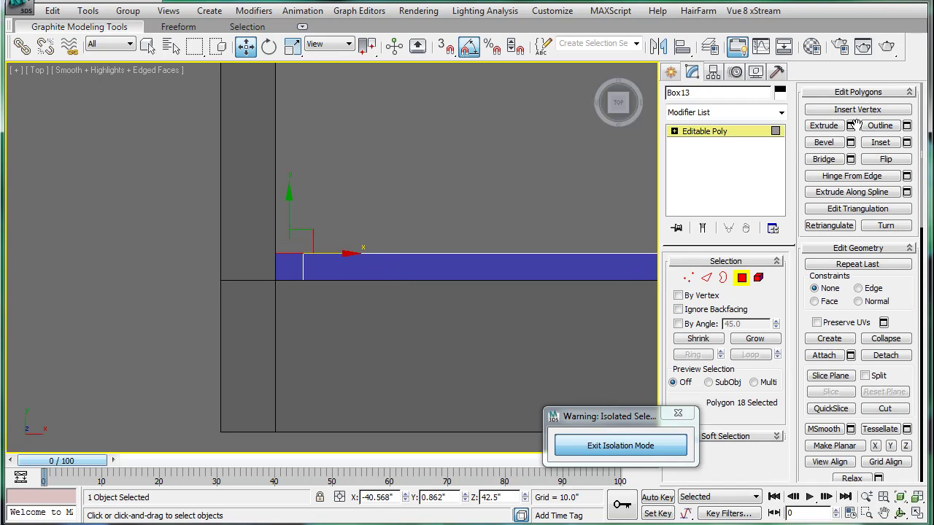
{"action": "left_click", "coordinate": [851, 126]}
{"action": "scroll", "coordinate": [414, 145], "scroll_direction": "down", "scroll_amount": 5}
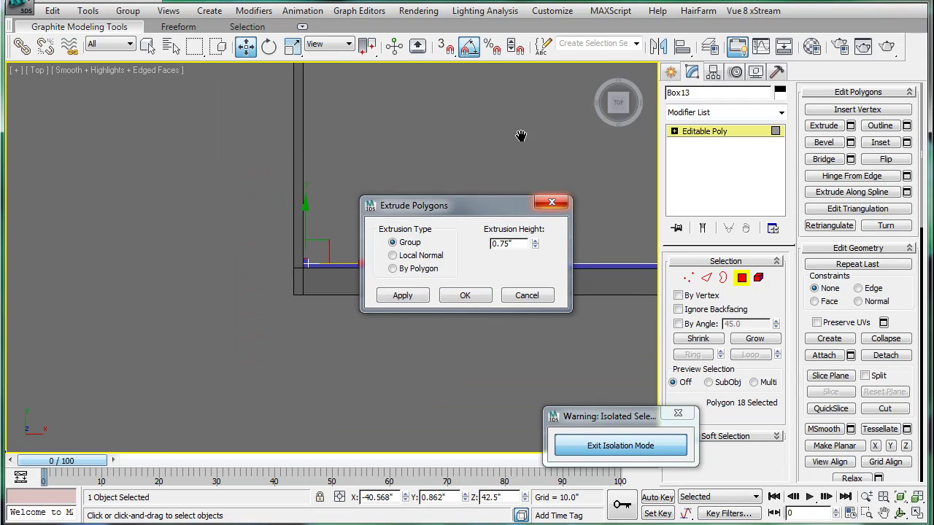
{"action": "middle_click_drag", "start_coordinate": [521, 136], "coordinate": [314, 264]}
{"action": "scroll", "coordinate": [314, 264], "scroll_direction": "down", "scroll_amount": 4}
{"action": "scroll", "coordinate": [412, 147], "scroll_direction": "up", "scroll_amount": 4}
{"action": "middle_click_drag", "start_coordinate": [411, 148], "coordinate": [397, 107]}
{"action": "left_click_drag", "start_coordinate": [536, 243], "coordinate": [535, 218]}
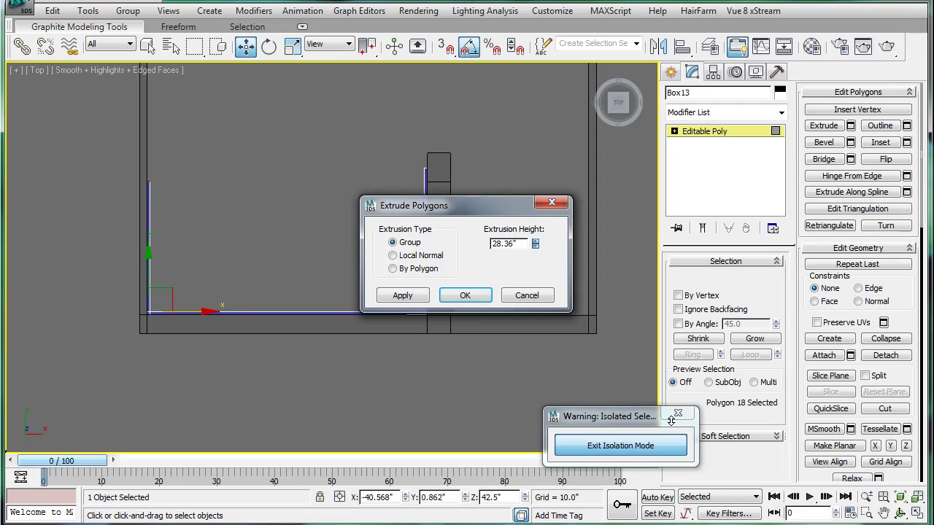
{"action": "left_click_drag", "start_coordinate": [673, 403], "coordinate": [675, 381]}
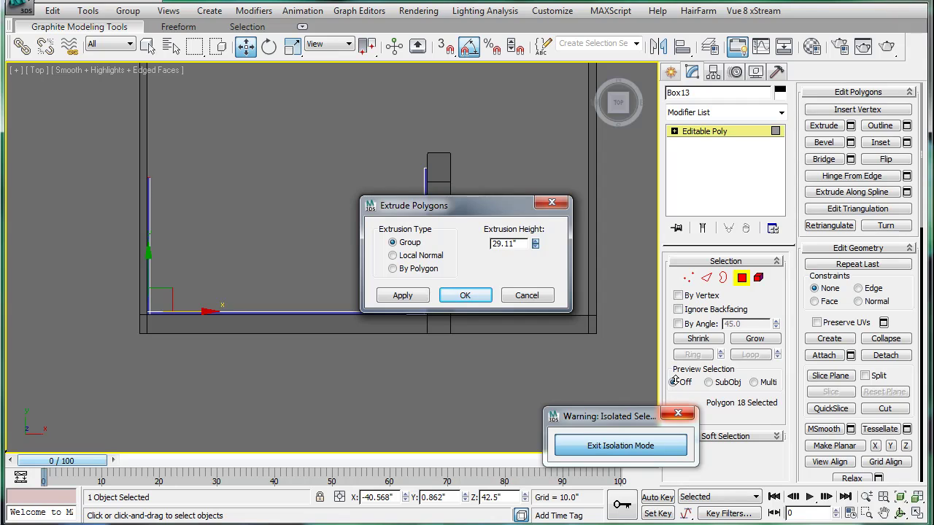
{"action": "left_click", "coordinate": [465, 298]}
- In the perspective view, select the inner top and front vertical edges around the three-sided surround panel
{"action": "key", "text": "p"}
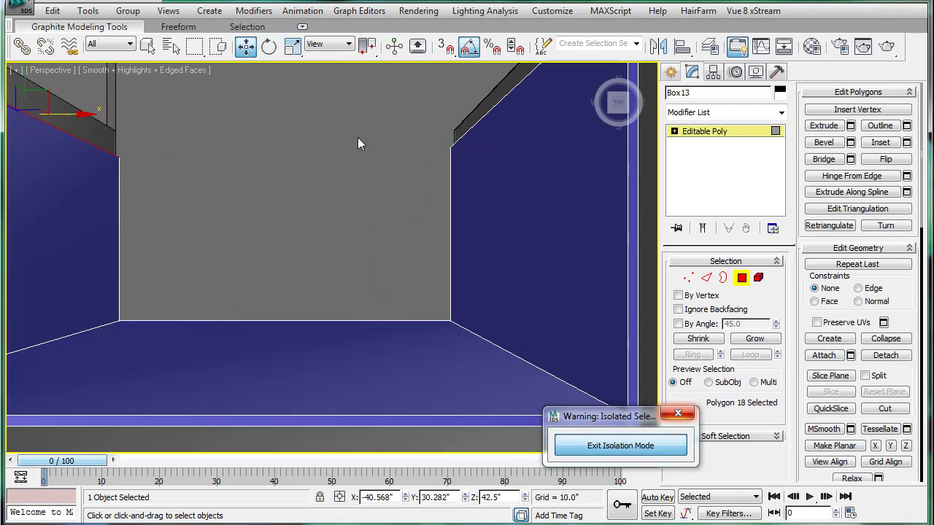
{"action": "scroll", "coordinate": [350, 168], "scroll_direction": "down", "scroll_amount": 4}
{"action": "middle_click_drag", "start_coordinate": [341, 201], "coordinate": [557, 184], "text": "alt"}
{"action": "middle_click_drag", "start_coordinate": [356, 152], "coordinate": [362, 198]}
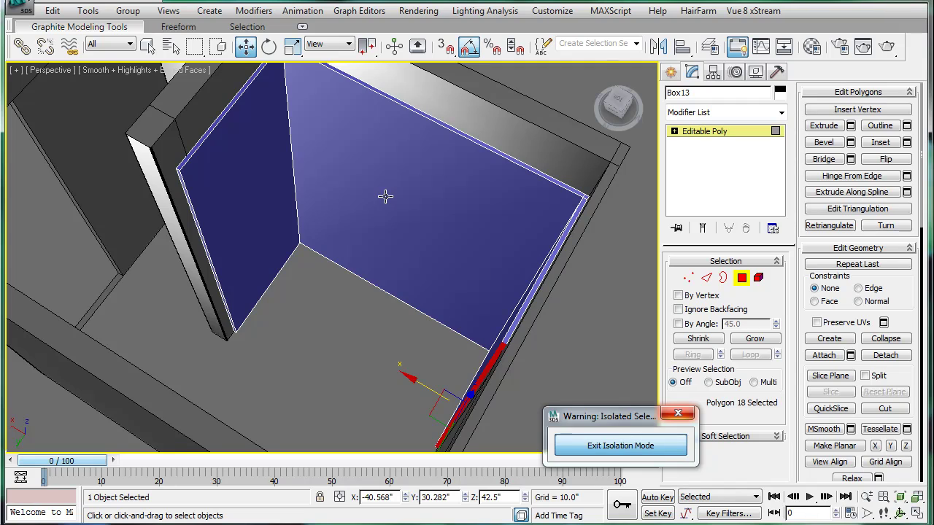
{"action": "left_click", "coordinate": [706, 280]}
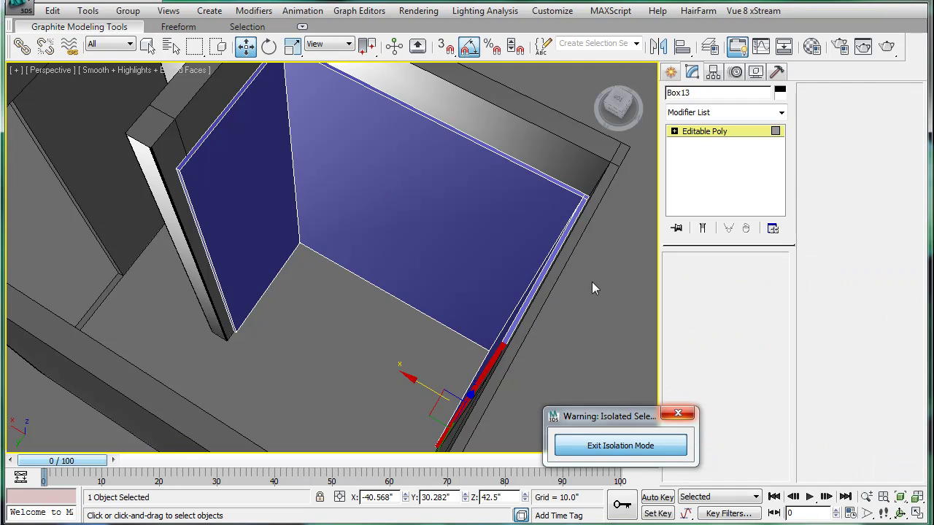
{"action": "left_click", "coordinate": [187, 191]}
{"action": "left_click", "coordinate": [188, 156], "text": "ctrl"}
{"action": "scroll", "coordinate": [188, 159], "scroll_direction": "up", "scroll_amount": 5}
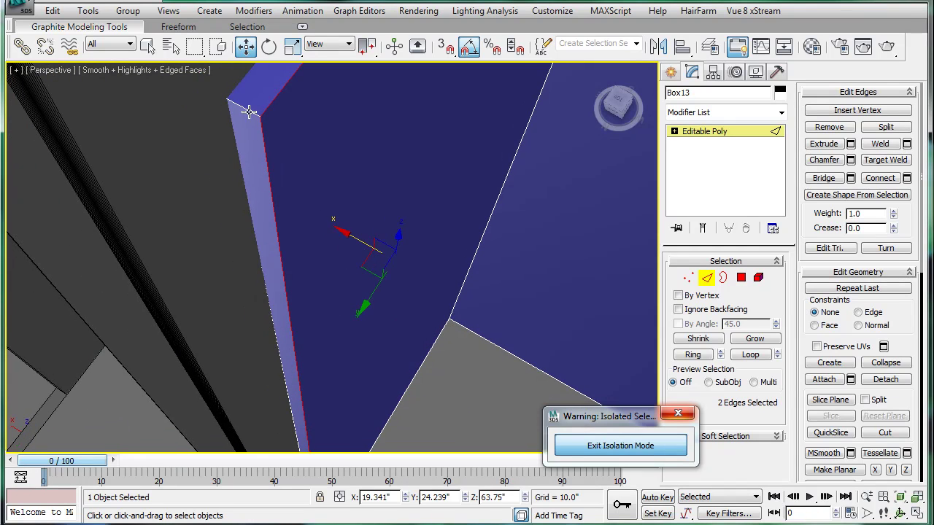
{"action": "left_click", "coordinate": [249, 111], "text": "ctrl"}
{"action": "middle_click_drag", "start_coordinate": [419, 254], "coordinate": [396, 155]}
{"action": "scroll", "coordinate": [370, 313], "scroll_direction": "down", "scroll_amount": 2}
{"action": "scroll", "coordinate": [403, 281], "scroll_direction": "up", "scroll_amount": 2}
{"action": "middle_click_drag", "start_coordinate": [402, 267], "coordinate": [228, 205]}
{"action": "left_click", "coordinate": [237, 180], "text": "ctrl"}
{"action": "middle_click_drag", "start_coordinate": [328, 232], "coordinate": [281, 291], "text": "alt"}
{"action": "middle_click_drag", "start_coordinate": [281, 292], "coordinate": [318, 259]}
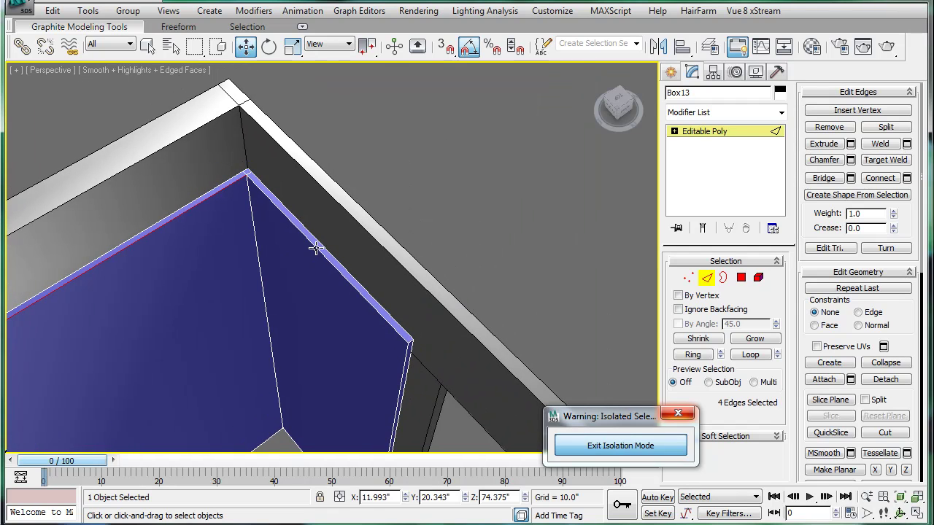
{"action": "scroll", "coordinate": [405, 351], "scroll_direction": "up", "scroll_amount": 3}
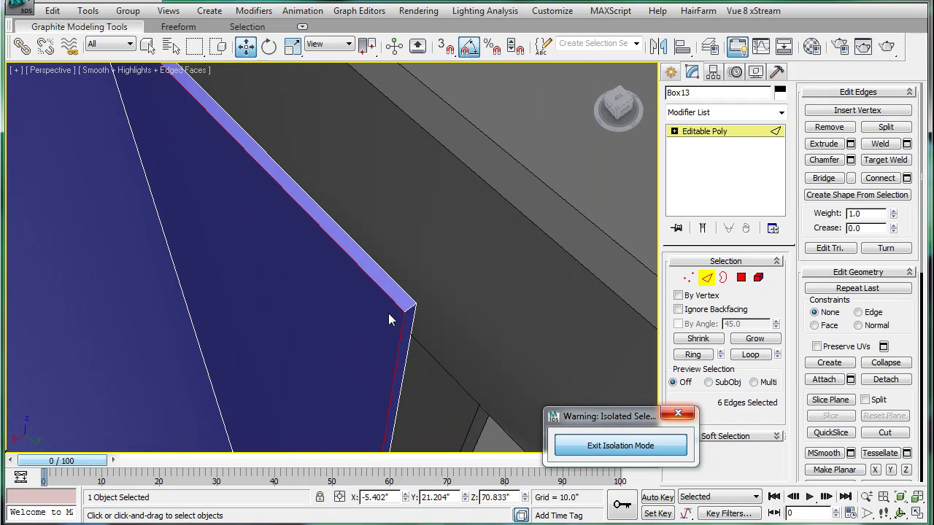
- Try chamfering the selected inner edges of the panel by 0.48" with 10 segments
{"action": "left_click", "coordinate": [850, 159]}
{"action": "left_click_drag", "start_coordinate": [427, 249], "coordinate": [432, 281]}
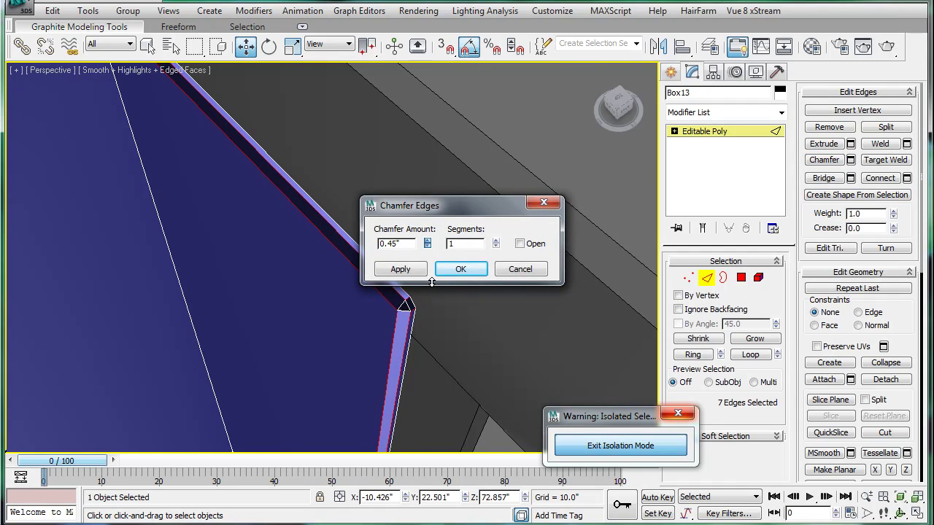
{"action": "left_click_drag", "start_coordinate": [496, 242], "coordinate": [492, 224]}
{"action": "scroll", "coordinate": [379, 311], "scroll_direction": "down", "scroll_amount": 6}
{"action": "middle_click_drag", "start_coordinate": [375, 307], "coordinate": [328, 288], "text": "alt"}
{"action": "middle_click_drag", "start_coordinate": [328, 288], "coordinate": [417, 303]}
{"action": "scroll", "coordinate": [417, 301], "scroll_direction": "up", "scroll_amount": 2}
{"action": "left_click", "coordinate": [467, 272]}
- Examine the chamfer where the panel's top edges meet at the corner, with the wireframe edges hidden
{"action": "middle_click_drag", "start_coordinate": [464, 272], "coordinate": [515, 262], "text": "alt"}
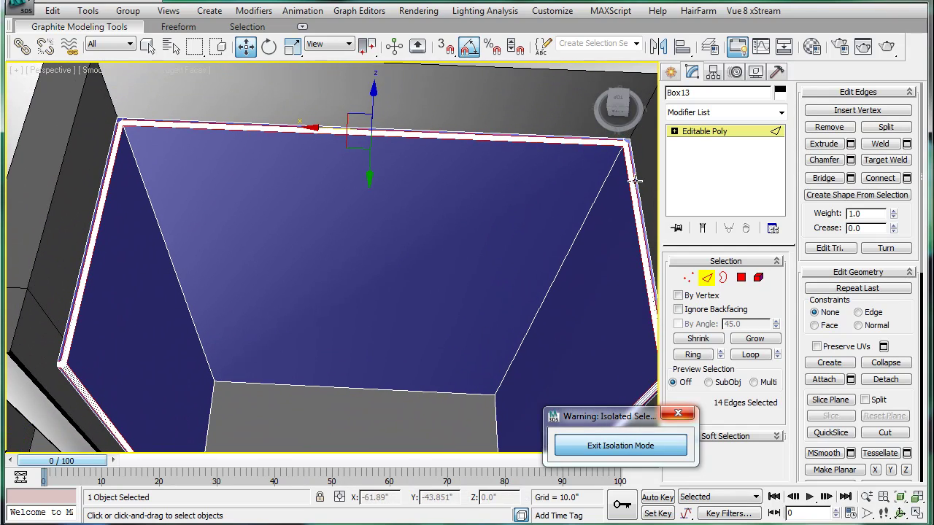
{"action": "left_click", "coordinate": [671, 76]}
{"action": "middle_click_drag", "start_coordinate": [550, 129], "coordinate": [523, 189]}
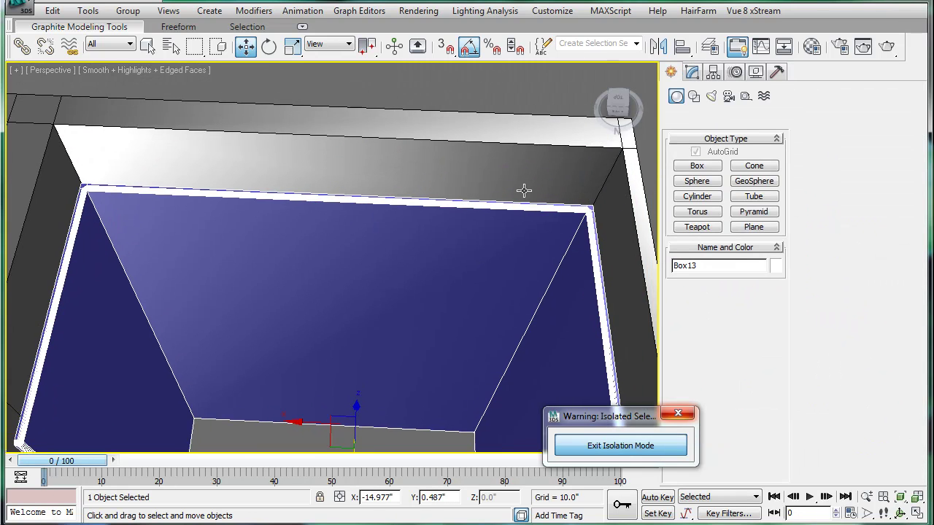
{"action": "key", "text": "F4"}
{"action": "middle_click_drag", "start_coordinate": [463, 233], "coordinate": [471, 202], "text": "alt"}
{"action": "scroll", "coordinate": [426, 241], "scroll_direction": "up", "scroll_amount": 3}
{"action": "middle_click_drag", "start_coordinate": [419, 242], "coordinate": [503, 350]}
{"action": "scroll", "coordinate": [362, 321], "scroll_direction": "up", "scroll_amount": 1}
{"action": "middle_click_drag", "start_coordinate": [362, 320], "coordinate": [442, 243]}
{"action": "scroll", "coordinate": [427, 245], "scroll_direction": "down", "scroll_amount": 2}
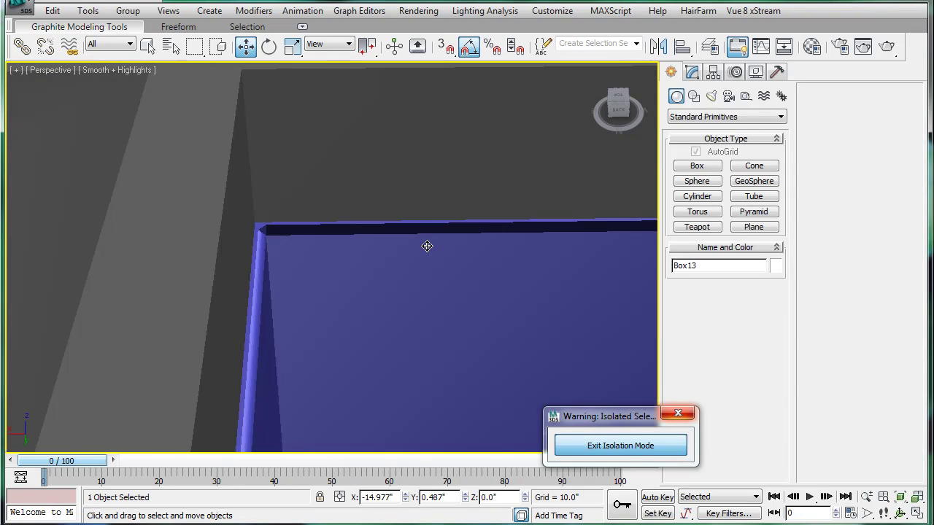
{"action": "scroll", "coordinate": [427, 245], "scroll_direction": "up", "scroll_amount": 1}
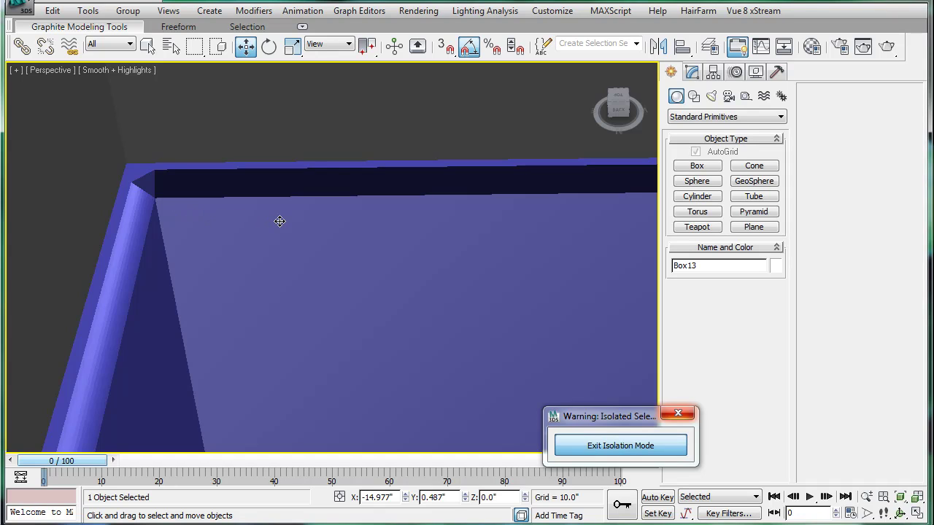
- Undo the edge chamfer and return to editing the panel's edges with the wireframe shown
{"action": "key", "text": "F4"}
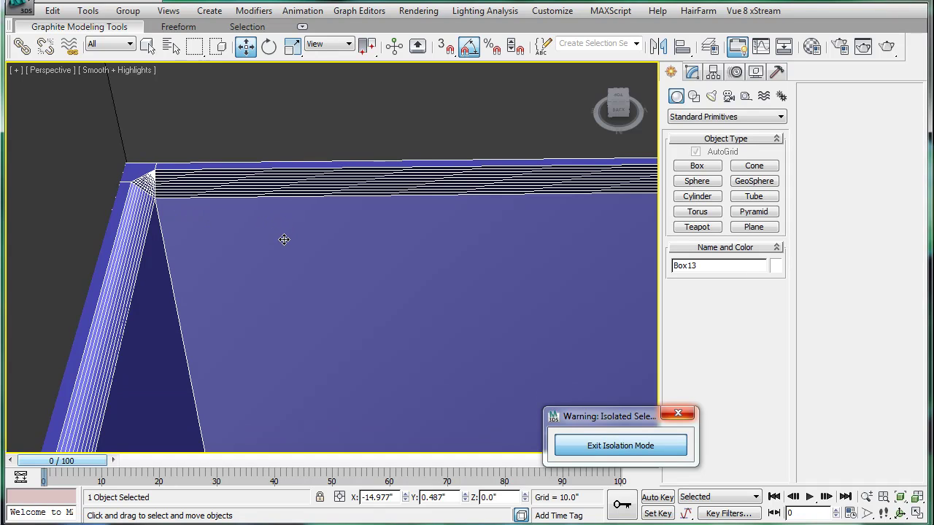
{"action": "key", "text": "F4"}
{"action": "left_click", "coordinate": [691, 72]}
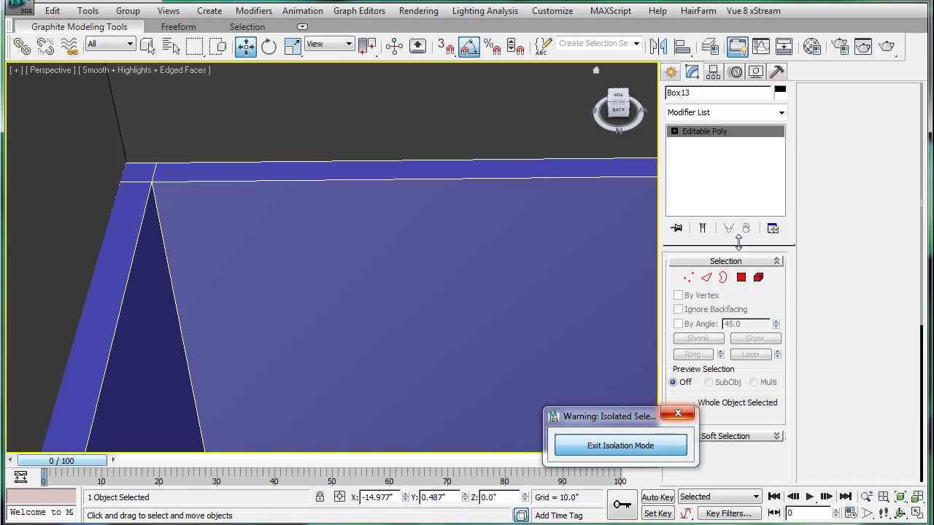
{"action": "left_click", "coordinate": [705, 278]}
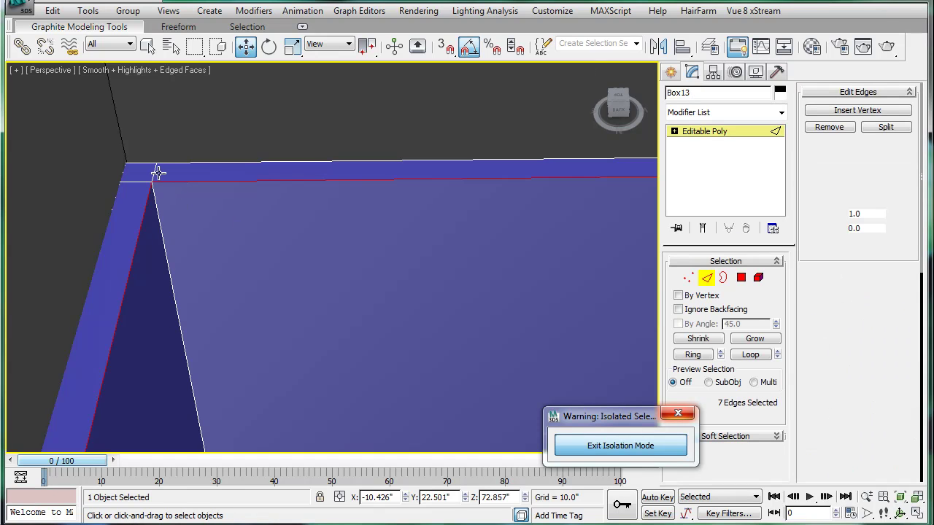
- Try the 0.48" chamfer with and without the top corner's seam edges in the selection, then cancel it
{"action": "left_click", "coordinate": [148, 182], "text": "ctrl"}
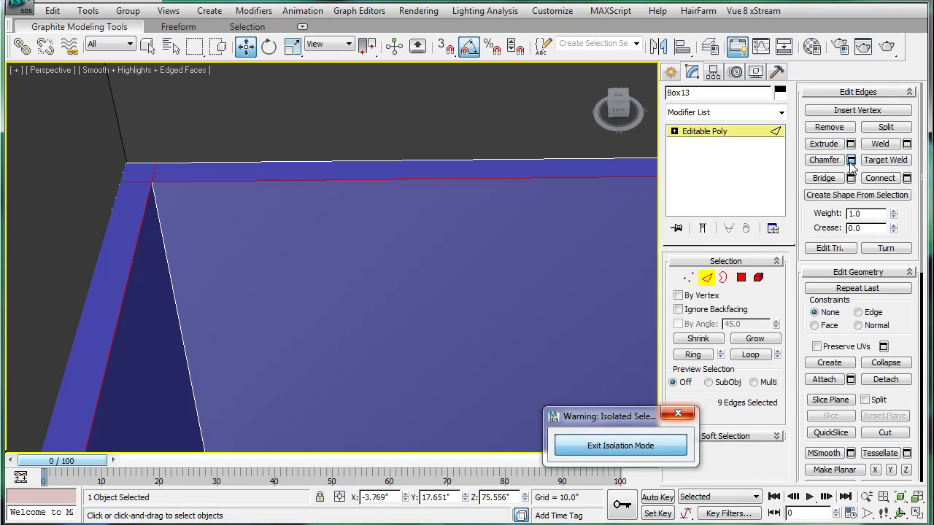
{"action": "left_click", "coordinate": [850, 160]}
{"action": "left_click", "coordinate": [520, 269]}
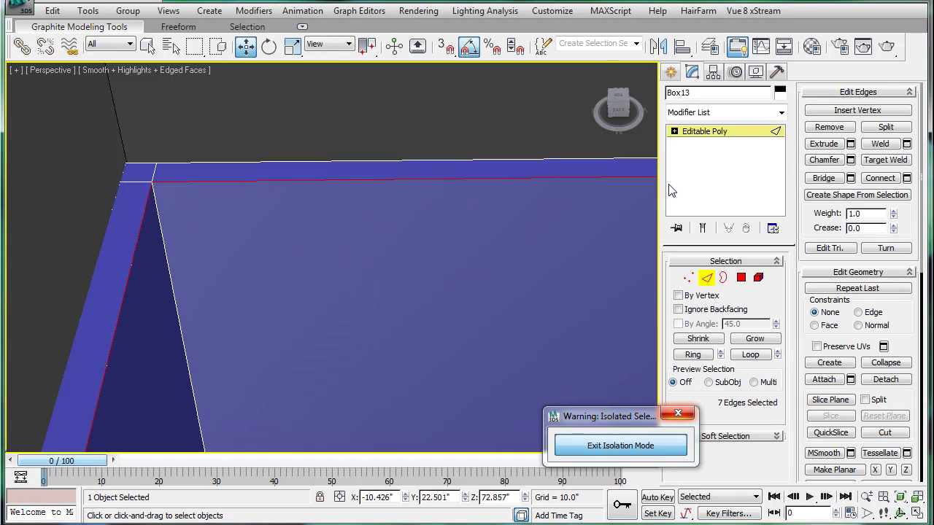
{"action": "left_click", "coordinate": [851, 159]}
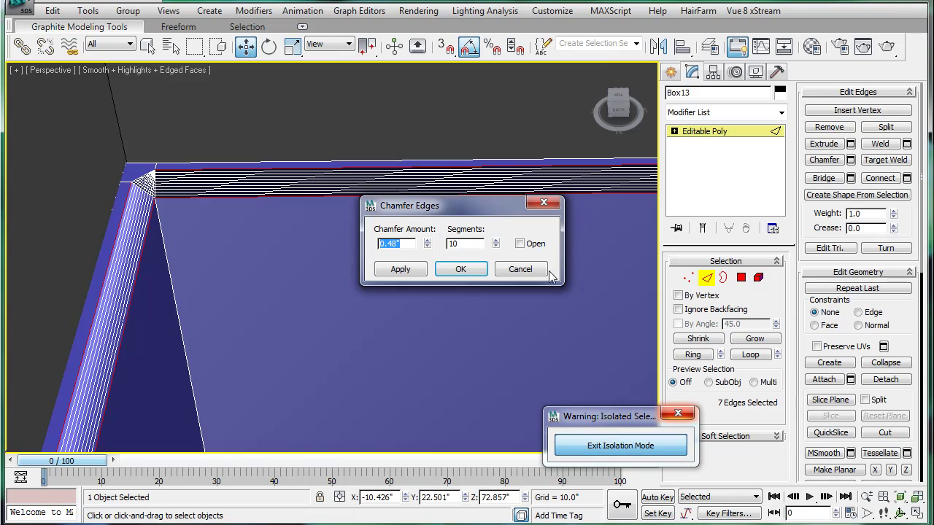
{"action": "left_click", "coordinate": [544, 273]}
- Try the 0.48" chamfer with the inner vertical corner edge added to the selection, then cancel it
{"action": "left_click", "coordinate": [165, 244], "text": "ctrl"}
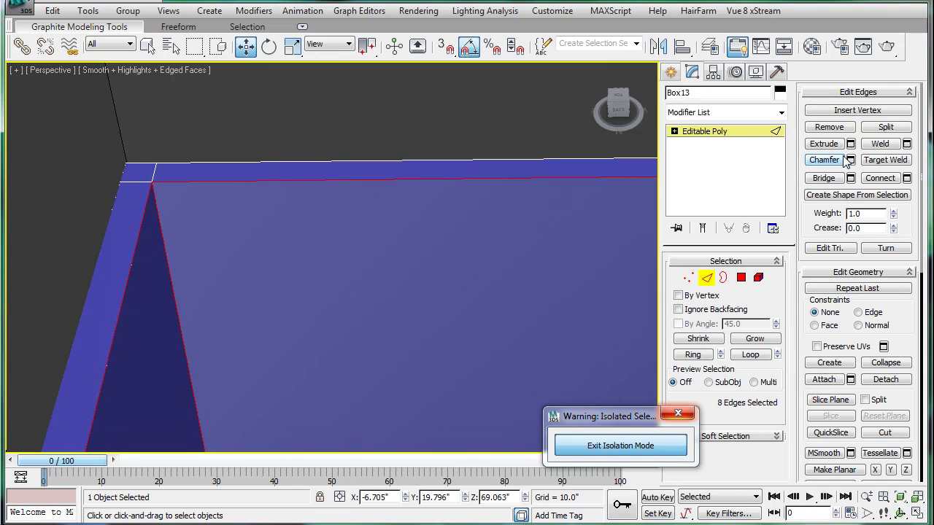
{"action": "left_click", "coordinate": [850, 159]}
{"action": "left_click", "coordinate": [517, 269]}
{"action": "left_click", "coordinate": [850, 161]}
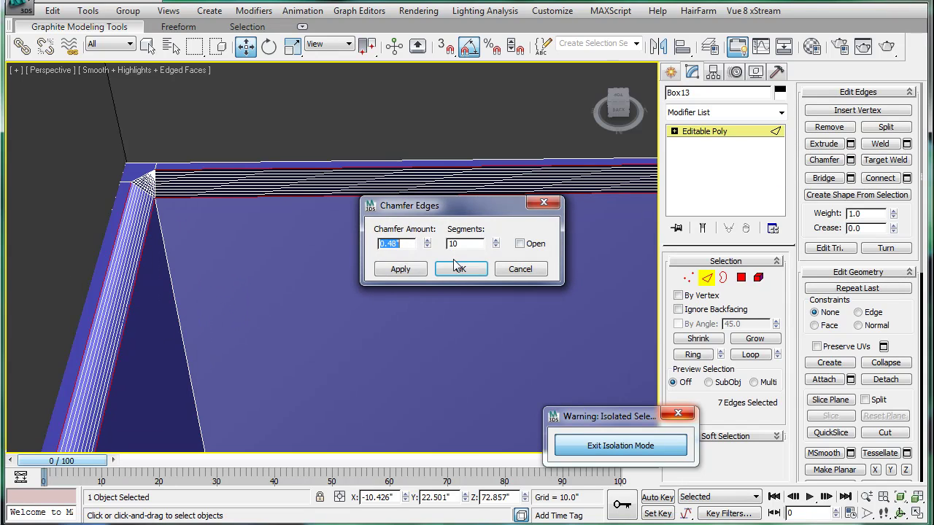
{"action": "left_click", "coordinate": [520, 270]}
- Remove the two short seam edges crossing the panel's top face at this corner
{"action": "left_click", "coordinate": [155, 174]}
{"action": "left_click", "coordinate": [123, 179]}
{"action": "left_click", "coordinate": [184, 179]}
- Preview the 0.48" chamfer on only the two inner top edges meeting at the cleaned corner, then cancel it
{"action": "left_click", "coordinate": [144, 207]}
{"action": "left_click", "coordinate": [209, 181], "text": "ctrl"}
{"action": "left_click", "coordinate": [850, 161]}
{"action": "left_click", "coordinate": [525, 270]}
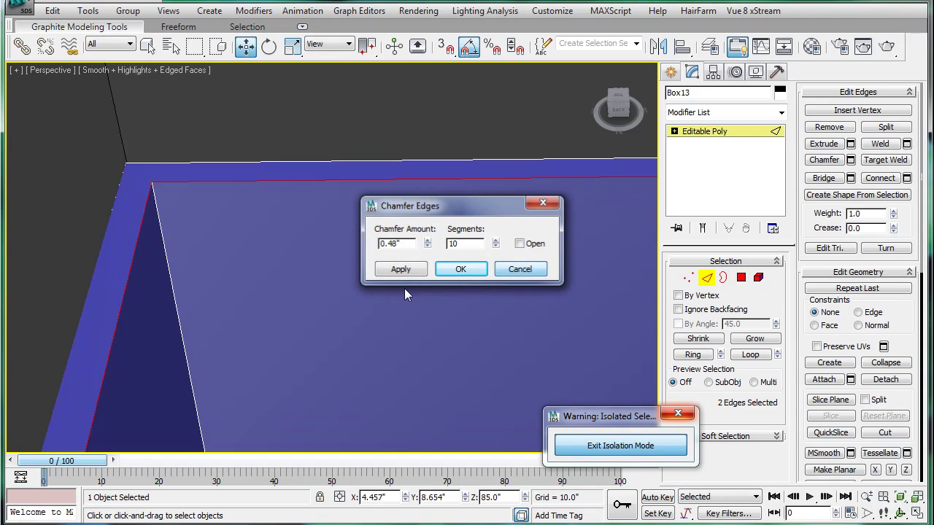
- Remove the short seam edges crossing the panel's top face at the opposite corner
{"action": "scroll", "coordinate": [368, 252], "scroll_direction": "down", "scroll_amount": 8}
{"action": "scroll", "coordinate": [314, 313], "scroll_direction": "up", "scroll_amount": 3}
{"action": "middle_click_drag", "start_coordinate": [315, 312], "coordinate": [59, 391]}
{"action": "middle_click_drag", "start_coordinate": [509, 242], "coordinate": [355, 250]}
{"action": "middle_click_drag", "start_coordinate": [564, 209], "coordinate": [466, 272]}
{"action": "left_click", "coordinate": [483, 301]}
{"action": "left_click", "coordinate": [493, 312]}
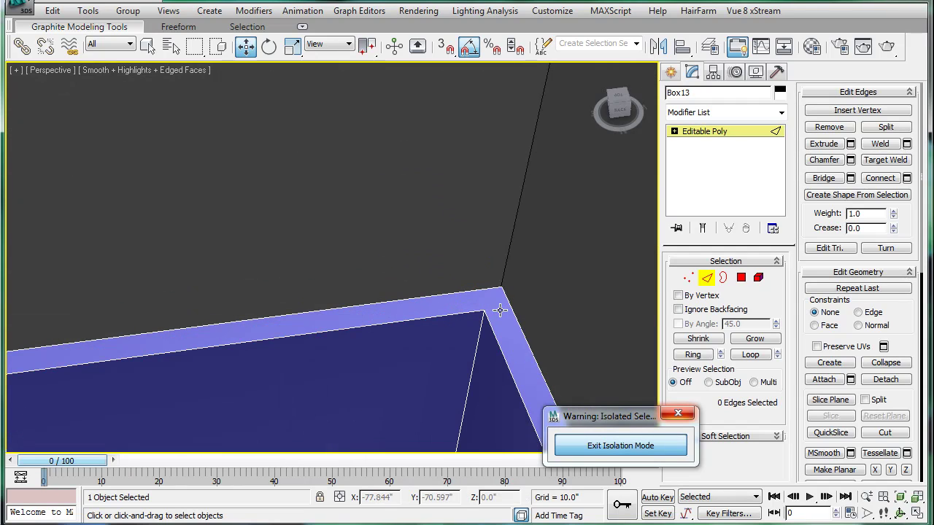
- Select the 7 inner top and front vertical edges along all three sides of the panel
{"action": "middle_click_drag", "start_coordinate": [461, 287], "coordinate": [447, 232]}
{"action": "scroll", "coordinate": [436, 268], "scroll_direction": "down", "scroll_amount": 2}
{"action": "left_click", "coordinate": [482, 216]}
{"action": "left_click", "coordinate": [514, 273], "text": "ctrl"}
{"action": "left_click", "coordinate": [521, 258], "text": "ctrl"}
{"action": "middle_click_drag", "start_coordinate": [460, 197], "coordinate": [536, 397]}
{"action": "left_click", "coordinate": [368, 200], "text": "ctrl"}
{"action": "middle_click_drag", "start_coordinate": [313, 209], "coordinate": [186, 247], "text": "alt"}
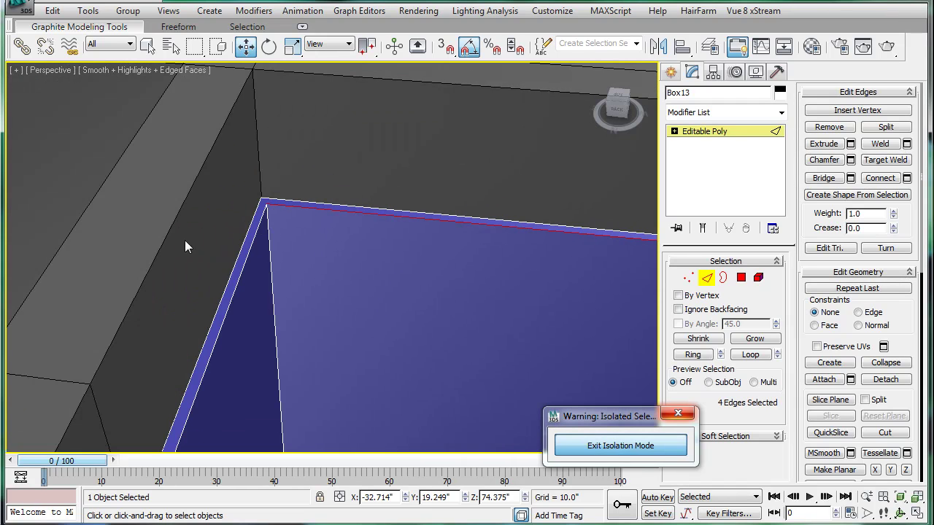
{"action": "left_click", "coordinate": [239, 279], "text": "ctrl"}
{"action": "middle_click_drag", "start_coordinate": [239, 279], "coordinate": [237, 348], "text": "alt"}
{"action": "left_click", "coordinate": [205, 366], "text": "ctrl"}
- Chamfer the selected panel edges by 0.47" with 10 segments
{"action": "scroll", "coordinate": [379, 267], "scroll_direction": "down", "scroll_amount": 5}
{"action": "middle_click_drag", "start_coordinate": [411, 234], "coordinate": [327, 250]}
{"action": "scroll", "coordinate": [327, 250], "scroll_direction": "up", "scroll_amount": 5}
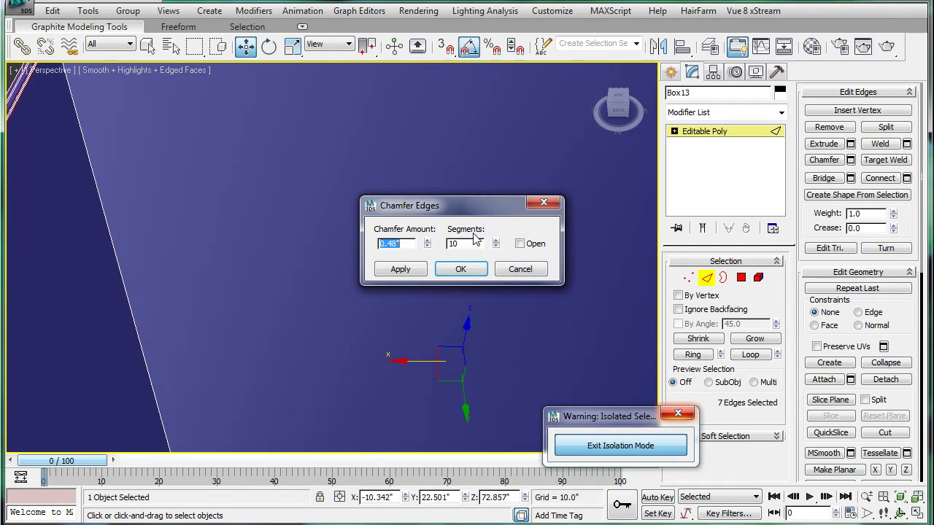
{"action": "scroll", "coordinate": [248, 229], "scroll_direction": "down", "scroll_amount": 5}
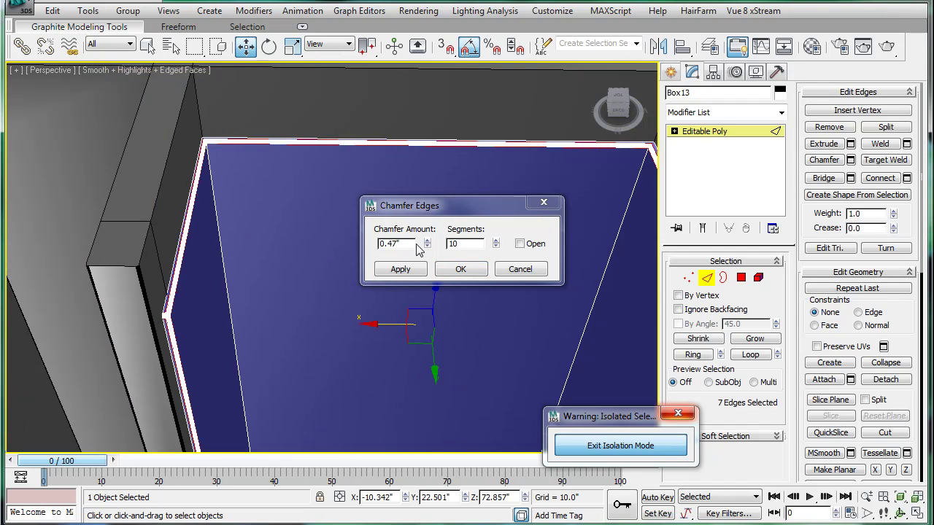
{"action": "left_click", "coordinate": [455, 269]}
- Hide the wireframe edges, check the rounded front corner, and leave edge editing for the whole panel
{"action": "key", "text": "F4"}
{"action": "middle_click_drag", "start_coordinate": [427, 244], "coordinate": [364, 215], "text": "alt"}
{"action": "middle_click_drag", "start_coordinate": [225, 226], "coordinate": [315, 218]}
{"action": "scroll", "coordinate": [315, 218], "scroll_direction": "up", "scroll_amount": 4}
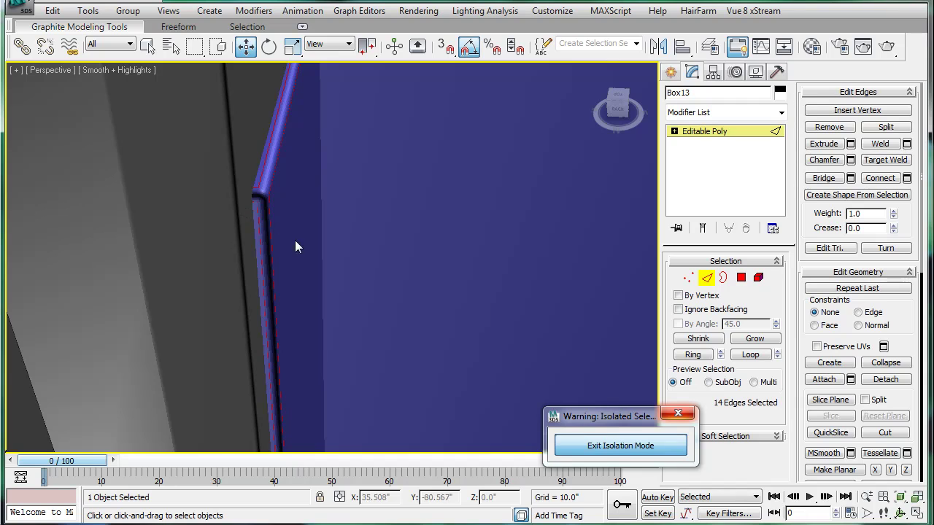
{"action": "left_click", "coordinate": [722, 131]}
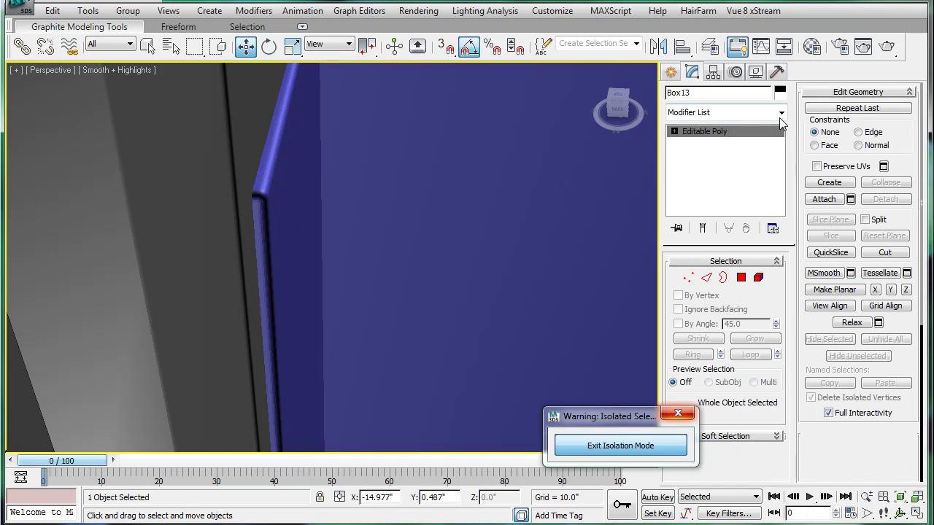
- Add a Smooth modifier with Auto Smooth enabled to the surround panel, then deselect the panel and view it whole
{"action": "left_click", "coordinate": [781, 112]}
{"action": "left_click_drag", "start_coordinate": [789, 198], "coordinate": [790, 374]}
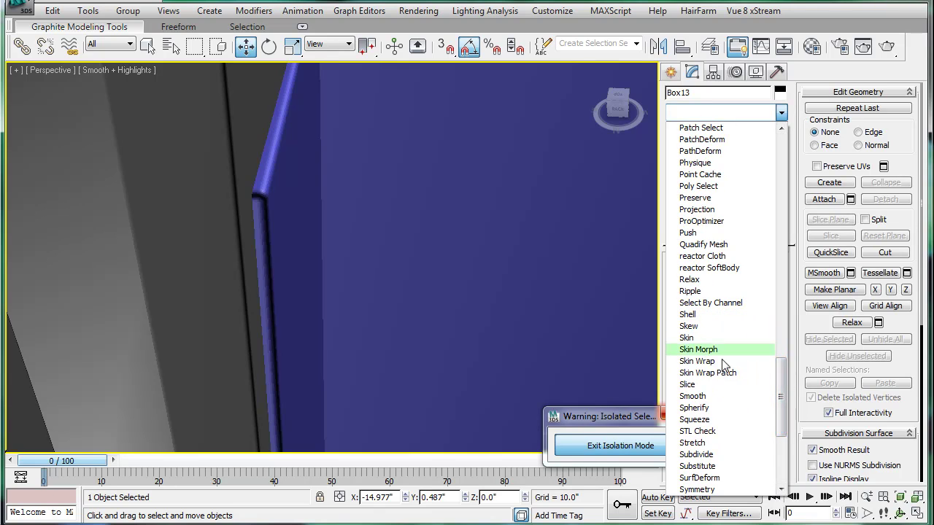
{"action": "left_click", "coordinate": [719, 396]}
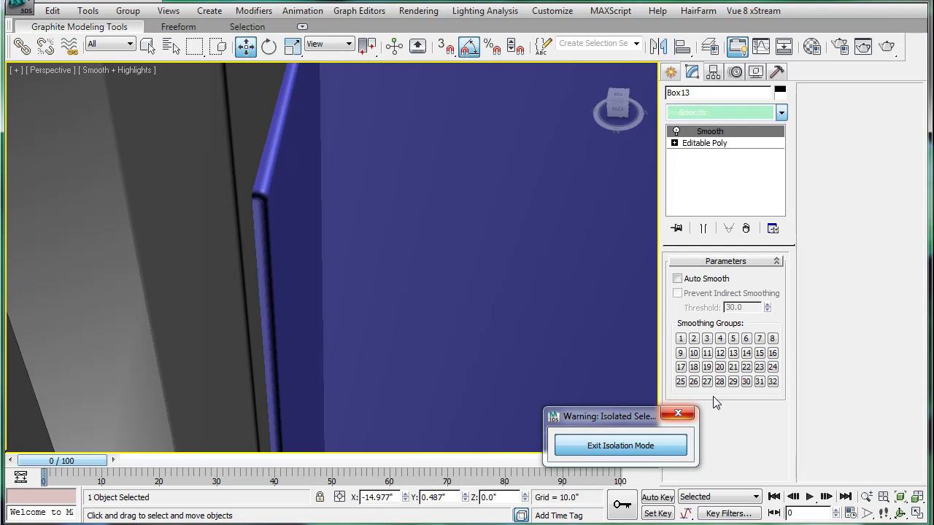
{"action": "left_click", "coordinate": [677, 279]}
{"action": "scroll", "coordinate": [423, 233], "scroll_direction": "down", "scroll_amount": 5}
{"action": "left_click", "coordinate": [394, 121]}
{"action": "middle_click_drag", "start_coordinate": [392, 138], "coordinate": [427, 167], "text": "alt"}
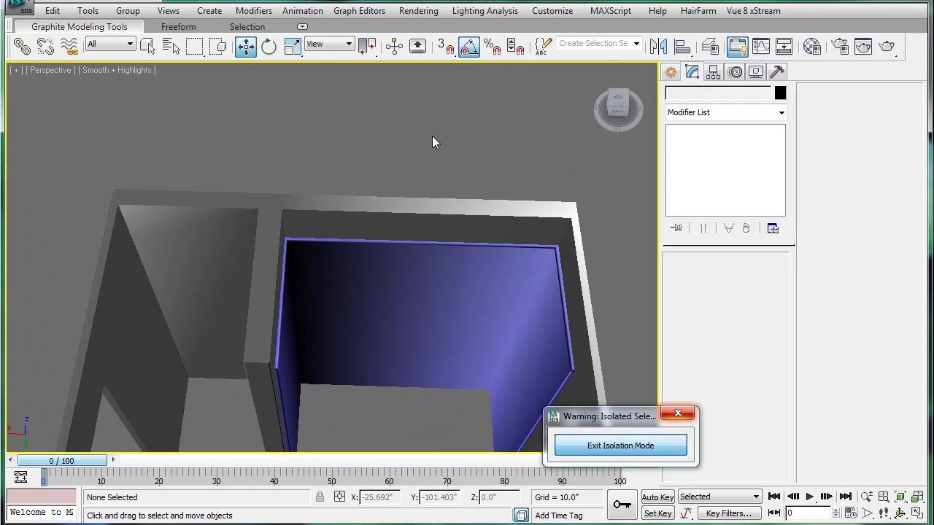
- Exit isolation mode and switch the viewport to the top view of the whole bathroom
{"action": "right_click", "coordinate": [429, 133]}
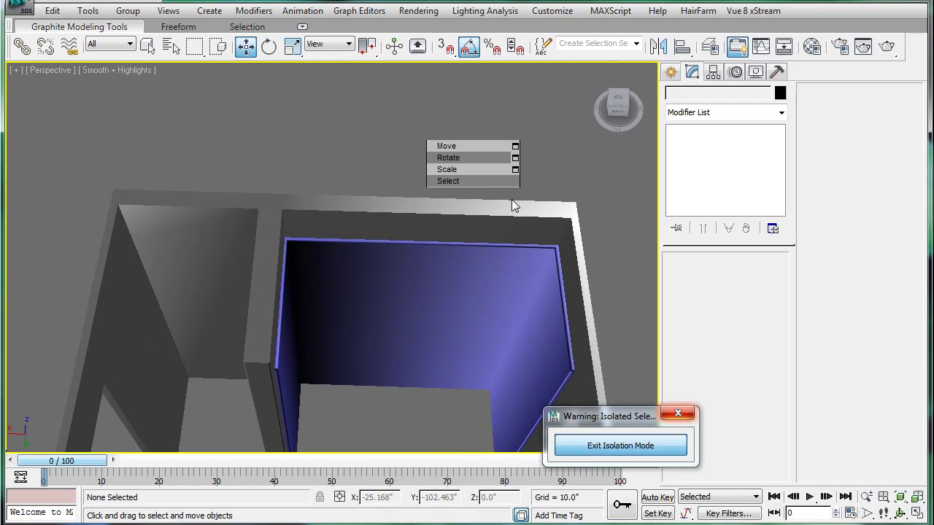
{"action": "left_click", "coordinate": [655, 448]}
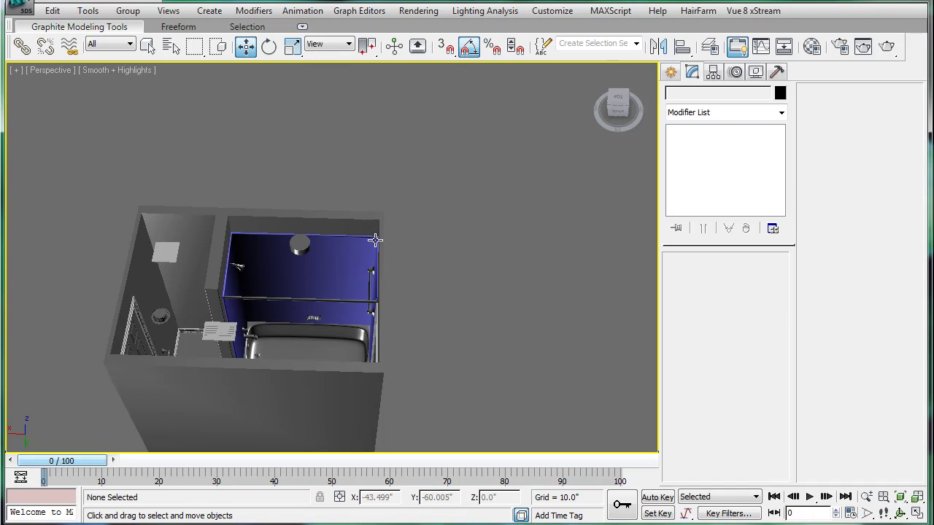
{"action": "middle_click_drag", "start_coordinate": [375, 240], "coordinate": [219, 225]}
{"action": "key", "text": "t"}
- Select the five faucet and shower entities at the drain end of the tub and move them along X, clear of the panel
{"action": "scroll", "coordinate": [299, 217], "scroll_direction": "up", "scroll_amount": 5}
{"action": "scroll", "coordinate": [358, 206], "scroll_direction": "up", "scroll_amount": 1}
{"action": "scroll", "coordinate": [275, 215], "scroll_direction": "up", "scroll_amount": 3}
{"action": "middle_click_drag", "start_coordinate": [272, 165], "coordinate": [340, 265]}
{"action": "scroll", "coordinate": [299, 200], "scroll_direction": "down", "scroll_amount": 2}
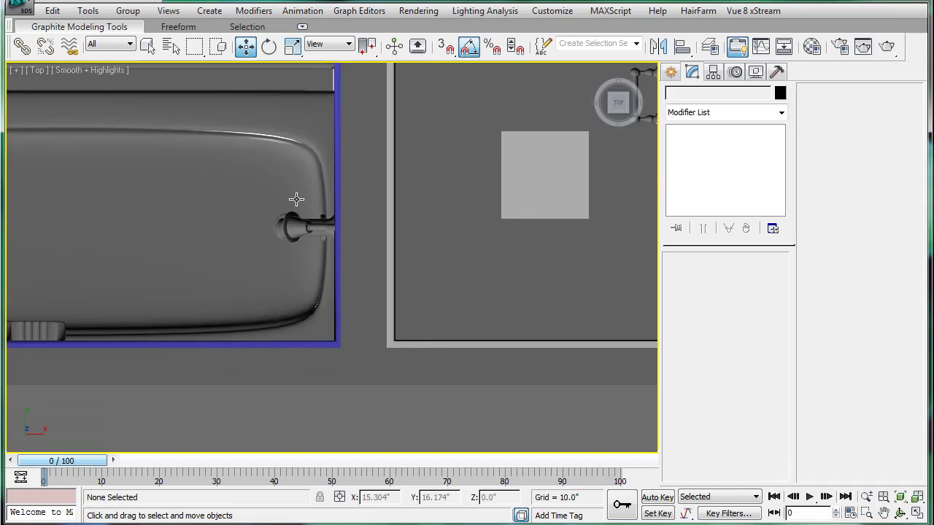
{"action": "scroll", "coordinate": [299, 199], "scroll_direction": "down", "scroll_amount": 2}
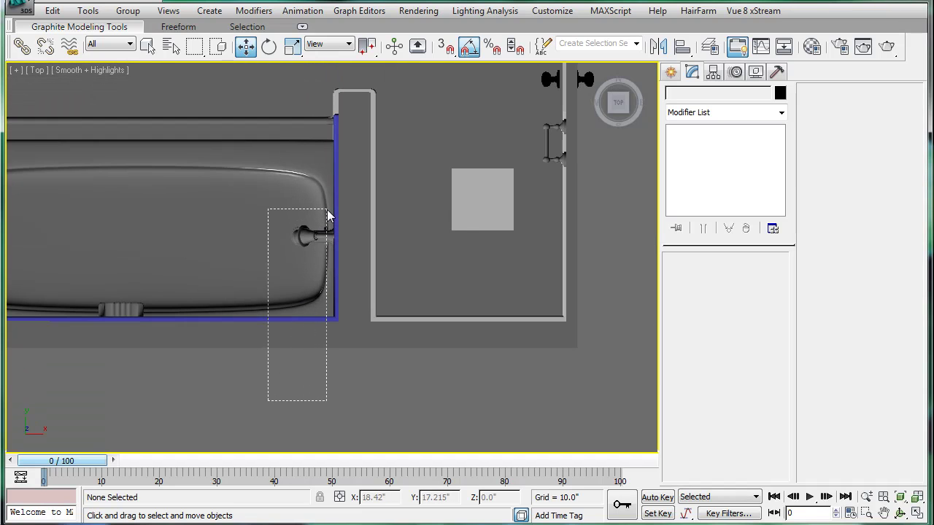
{"action": "left_click_drag", "start_coordinate": [327, 217], "coordinate": [327, 217]}
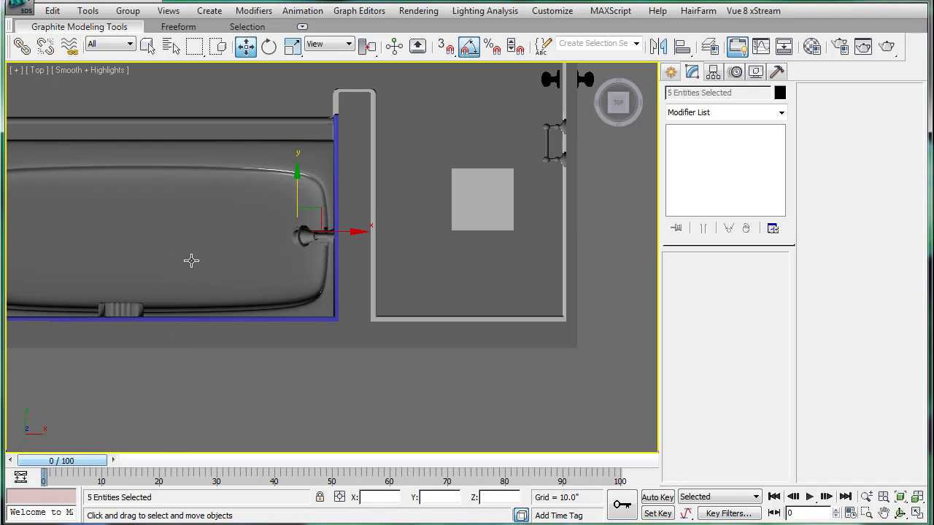
{"action": "key", "text": "F4"}
{"action": "scroll", "coordinate": [325, 264], "scroll_direction": "up", "scroll_amount": 8}
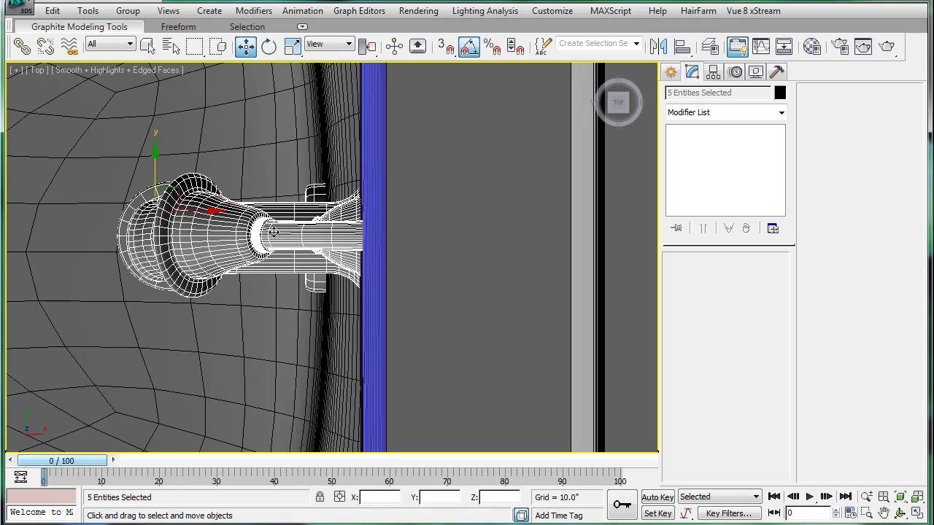
{"action": "left_click_drag", "start_coordinate": [194, 210], "coordinate": [167, 217]}
- Select the small ribbed fixture on the back wall and move it along Y, out in front of the panel
{"action": "scroll", "coordinate": [182, 230], "scroll_direction": "down", "scroll_amount": 6}
{"action": "middle_click_drag", "start_coordinate": [194, 242], "coordinate": [397, 212]}
{"action": "left_click", "coordinate": [182, 315]}
{"action": "key", "text": "z"}
{"action": "left_click_drag", "start_coordinate": [281, 232], "coordinate": [285, 212]}
- Select only the three grab bar parts on the end wall opposite the faucet and move them along X, clear of the panel
{"action": "scroll", "coordinate": [258, 200], "scroll_direction": "down", "scroll_amount": 6}
{"action": "scroll", "coordinate": [227, 198], "scroll_direction": "up", "scroll_amount": 2}
{"action": "middle_click_drag", "start_coordinate": [139, 146], "coordinate": [157, 198]}
{"action": "left_click_drag", "start_coordinate": [302, 342], "coordinate": [304, 345]}
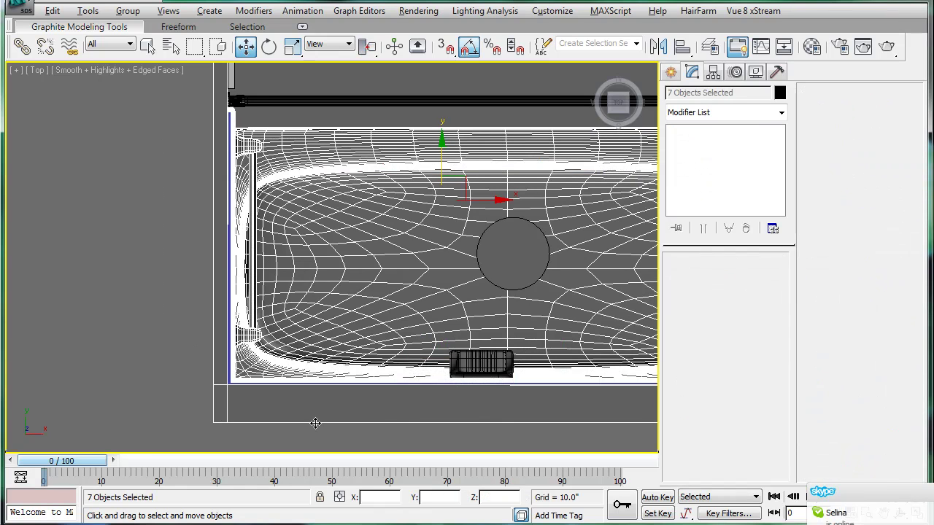
{"action": "left_click_drag", "start_coordinate": [313, 436], "coordinate": [340, 294], "text": "alt"}
{"action": "scroll", "coordinate": [258, 267], "scroll_direction": "up", "scroll_amount": 5}
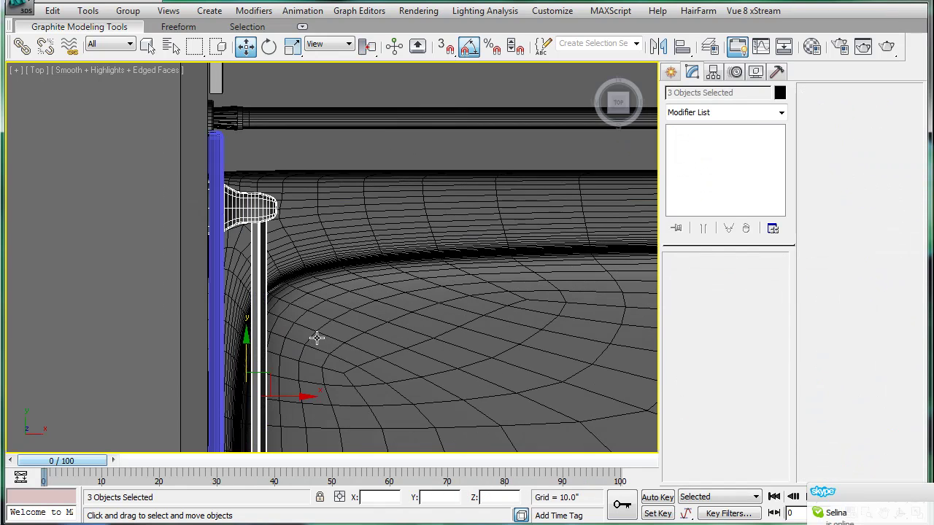
{"action": "left_click_drag", "start_coordinate": [288, 298], "coordinate": [303, 300]}
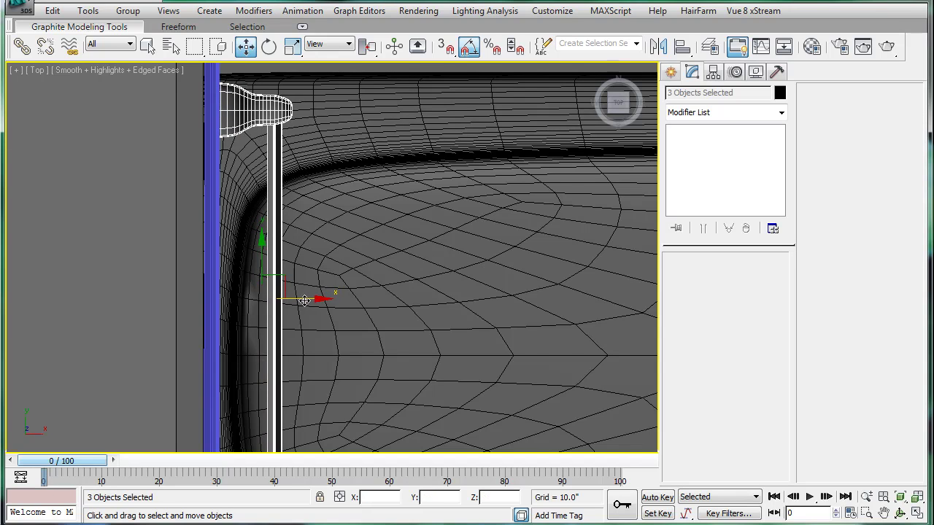
{"action": "scroll", "coordinate": [314, 292], "scroll_direction": "down", "scroll_amount": 2}
{"action": "left_click", "coordinate": [213, 254]}
{"action": "scroll", "coordinate": [267, 231], "scroll_direction": "up", "scroll_amount": 3}
{"action": "left_click", "coordinate": [168, 214]}
{"action": "left_click", "coordinate": [688, 280]}
{"action": "scroll", "coordinate": [222, 235], "scroll_direction": "down", "scroll_amount": 2}
{"action": "middle_click_drag", "start_coordinate": [140, 112], "coordinate": [209, 283]}
{"action": "scroll", "coordinate": [211, 277], "scroll_direction": "up", "scroll_amount": 2}
{"action": "left_click", "coordinate": [721, 131]}
{"action": "left_click", "coordinate": [389, 138]}
{"action": "left_click", "coordinate": [202, 198]}
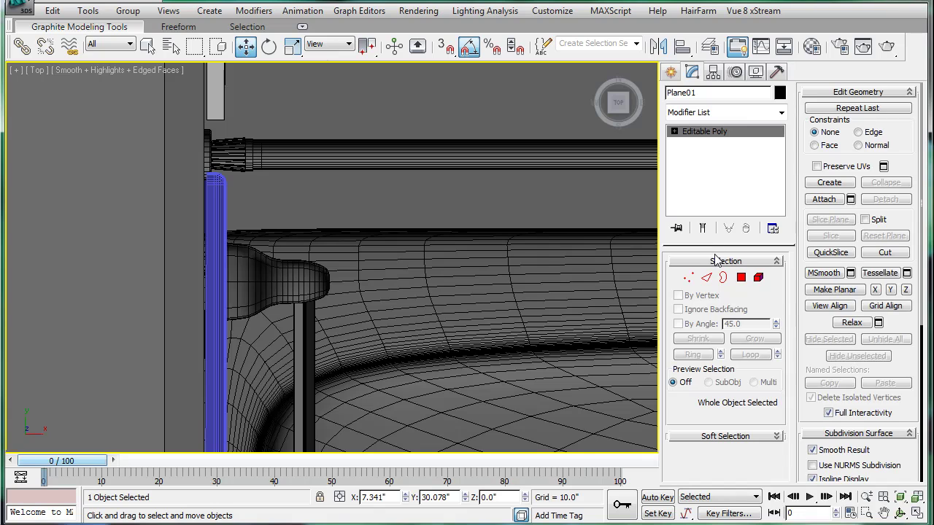
{"action": "left_click", "coordinate": [688, 278]}
{"action": "middle_click_drag", "start_coordinate": [163, 150], "coordinate": [192, 173]}
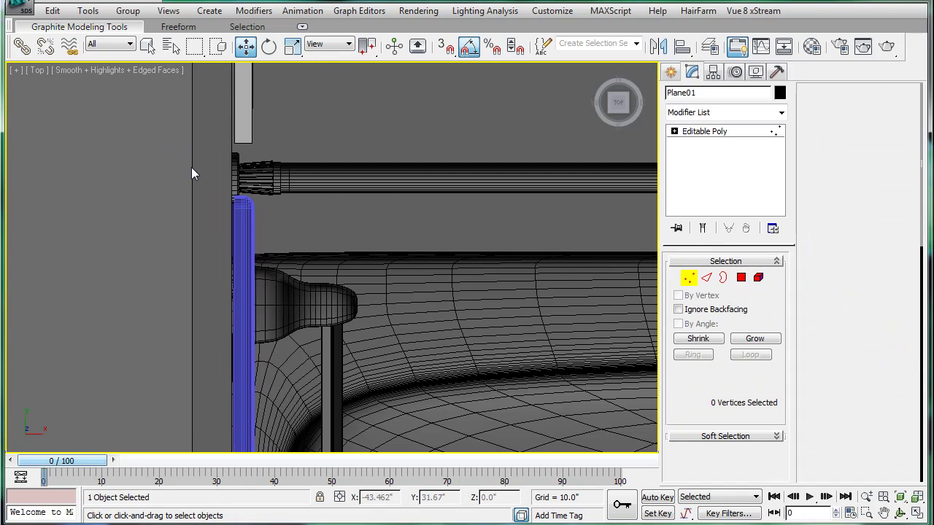
{"action": "scroll", "coordinate": [61, 120], "scroll_direction": "up", "scroll_amount": 2}
{"action": "left_click_drag", "start_coordinate": [61, 111], "coordinate": [46, 171]}
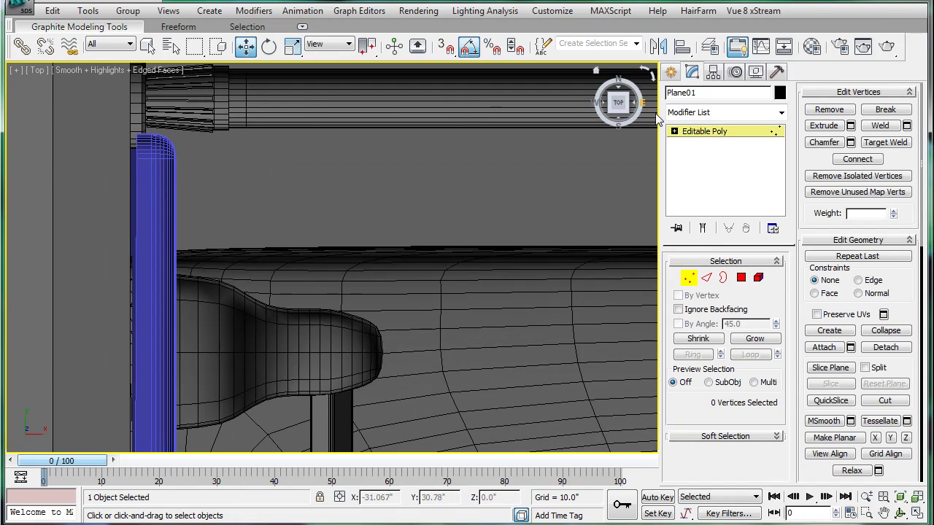
{"action": "left_click", "coordinate": [706, 131]}
{"action": "left_click", "coordinate": [706, 132]}
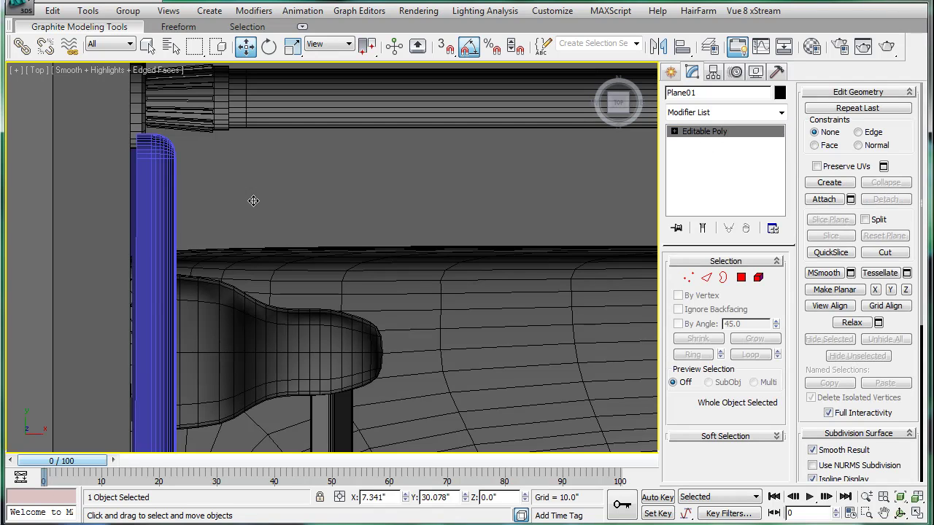
- Select the panel's inner vertices along the grab bar wall and move them about 0.15" along X toward the wall
{"action": "left_click", "coordinate": [164, 192]}
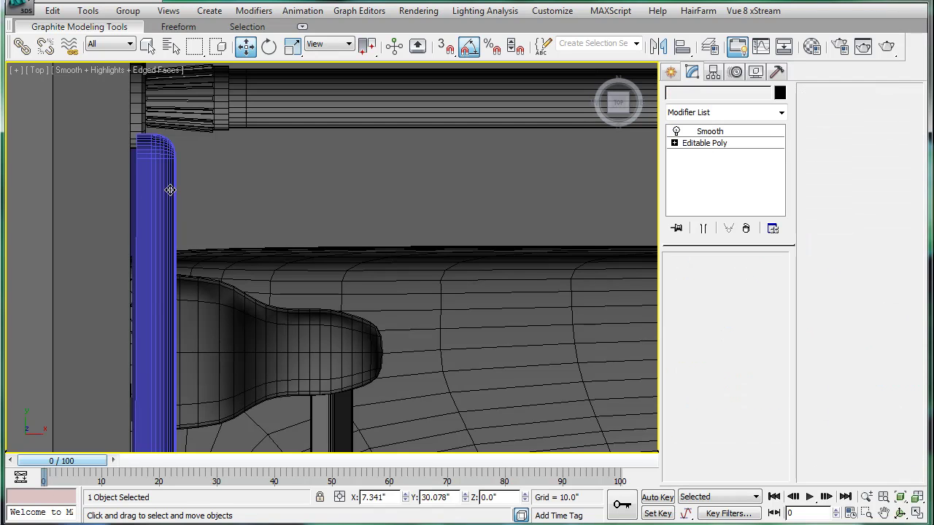
{"action": "left_click", "coordinate": [675, 143]}
{"action": "left_click", "coordinate": [701, 155]}
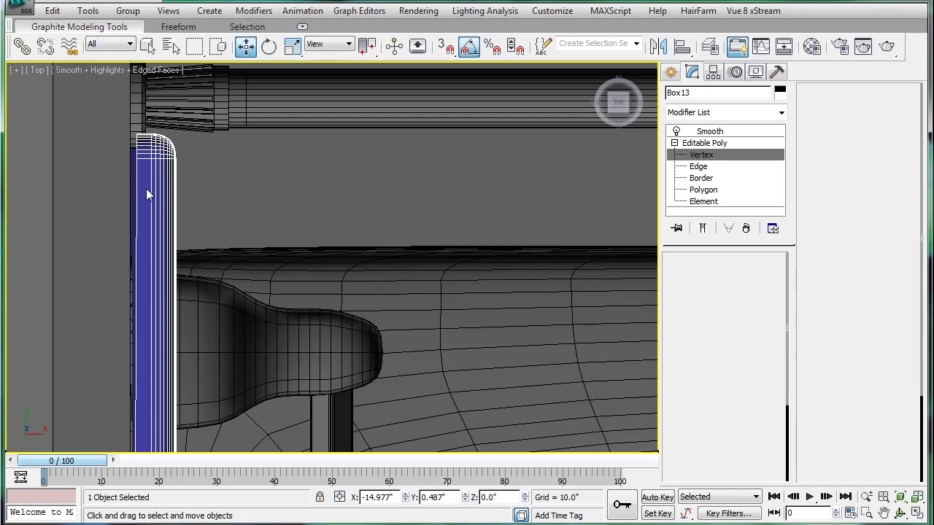
{"action": "left_click_drag", "start_coordinate": [92, 100], "coordinate": [148, 193]}
{"action": "scroll", "coordinate": [160, 193], "scroll_direction": "down", "scroll_amount": 5}
{"action": "middle_click_drag", "start_coordinate": [287, 233], "coordinate": [264, 143]}
{"action": "scroll", "coordinate": [240, 162], "scroll_direction": "down", "scroll_amount": 3}
{"action": "middle_click_drag", "start_coordinate": [316, 282], "coordinate": [290, 156]}
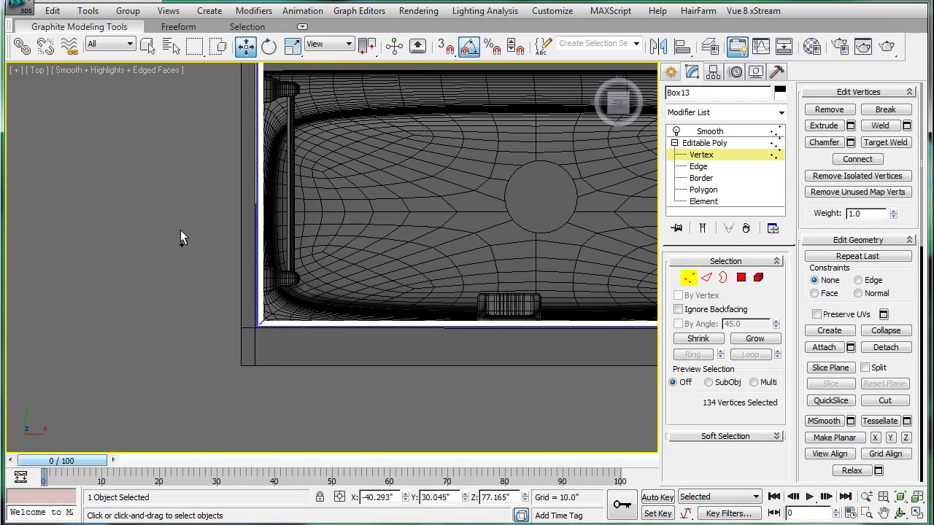
{"action": "scroll", "coordinate": [302, 299], "scroll_direction": "up", "scroll_amount": 8}
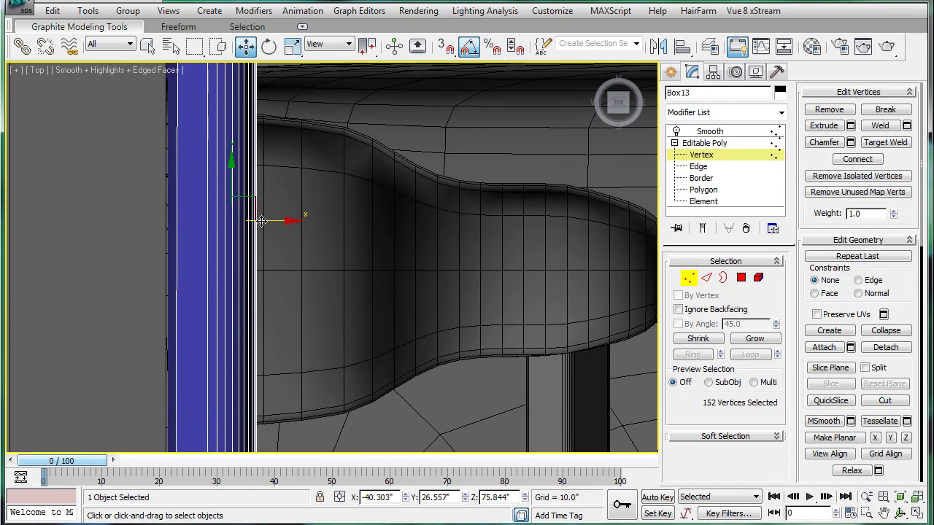
{"action": "left_click_drag", "start_coordinate": [261, 220], "coordinate": [234, 224]}
- Examine the panel's fit along the back wall, the faucet-side corner and the faucet-side front end from above
{"action": "scroll", "coordinate": [234, 224], "scroll_direction": "down", "scroll_amount": 5}
{"action": "middle_click_drag", "start_coordinate": [284, 266], "coordinate": [248, 76]}
{"action": "middle_click_drag", "start_coordinate": [343, 409], "coordinate": [316, 221]}
{"action": "scroll", "coordinate": [311, 308], "scroll_direction": "up", "scroll_amount": 4}
{"action": "scroll", "coordinate": [313, 307], "scroll_direction": "down", "scroll_amount": 3}
{"action": "scroll", "coordinate": [215, 321], "scroll_direction": "down", "scroll_amount": 5}
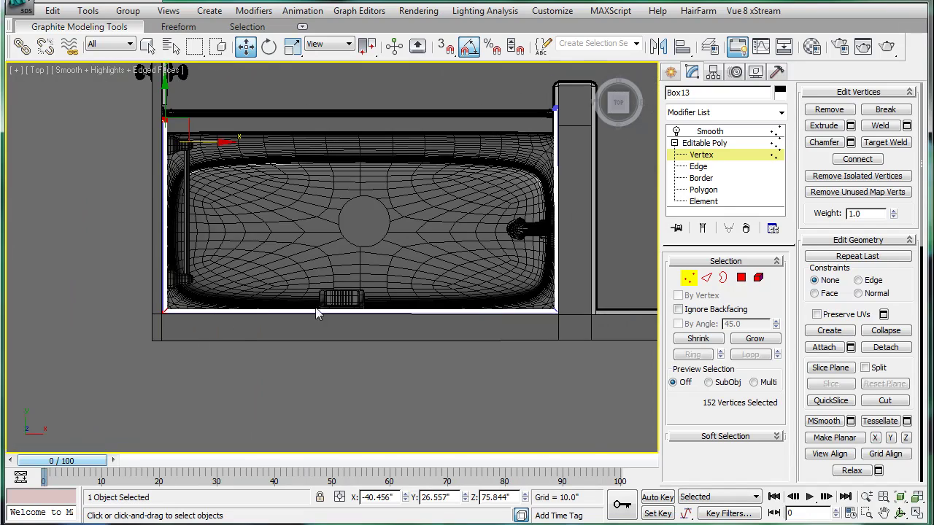
{"action": "middle_click_drag", "start_coordinate": [602, 217], "coordinate": [261, 247]}
{"action": "scroll", "coordinate": [261, 247], "scroll_direction": "up", "scroll_amount": 3}
{"action": "middle_click_drag", "start_coordinate": [159, 261], "coordinate": [384, 259]}
{"action": "scroll", "coordinate": [384, 258], "scroll_direction": "up", "scroll_amount": 3}
{"action": "middle_click_drag", "start_coordinate": [220, 281], "coordinate": [327, 503]}
{"action": "scroll", "coordinate": [271, 229], "scroll_direction": "down", "scroll_amount": 3}
{"action": "middle_click_drag", "start_coordinate": [271, 229], "coordinate": [299, 401]}
{"action": "middle_click_drag", "start_coordinate": [331, 217], "coordinate": [327, 319]}
{"action": "scroll", "coordinate": [326, 312], "scroll_direction": "up", "scroll_amount": 3}
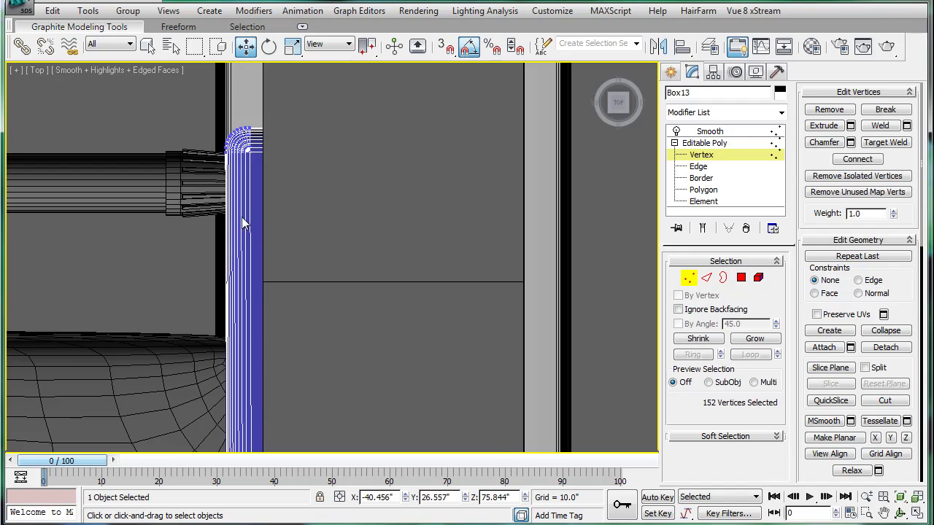
{"action": "scroll", "coordinate": [241, 223], "scroll_direction": "down", "scroll_amount": 3}
{"action": "scroll", "coordinate": [358, 321], "scroll_direction": "up", "scroll_amount": 5}
{"action": "scroll", "coordinate": [323, 308], "scroll_direction": "down", "scroll_amount": 2}
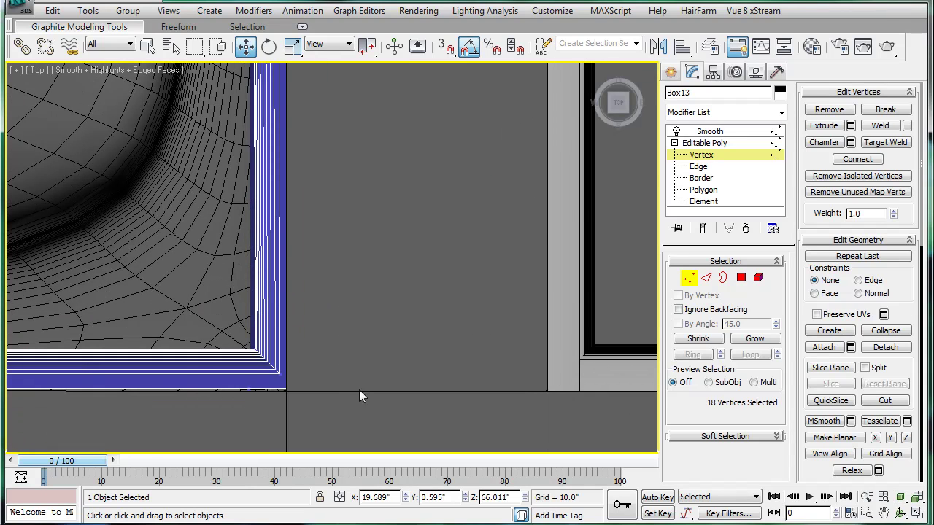
- Select the 18 inner vertices at the panel's faucet-side back corner and move them -0.108" along Y toward the back wall
{"action": "left_click", "coordinate": [707, 145]}
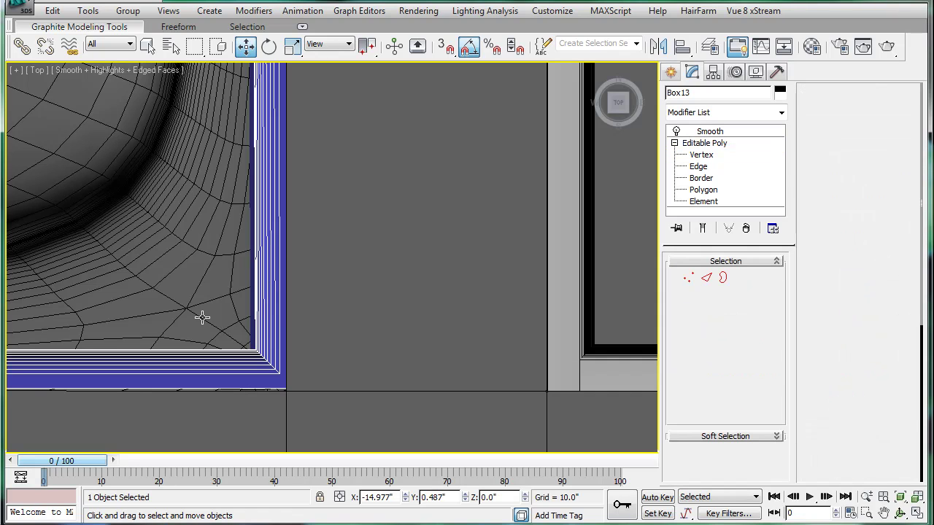
{"action": "key", "text": "1"}
{"action": "left_click_drag", "start_coordinate": [193, 294], "coordinate": [306, 435]}
{"action": "left_click_drag", "start_coordinate": [265, 329], "coordinate": [267, 332]}
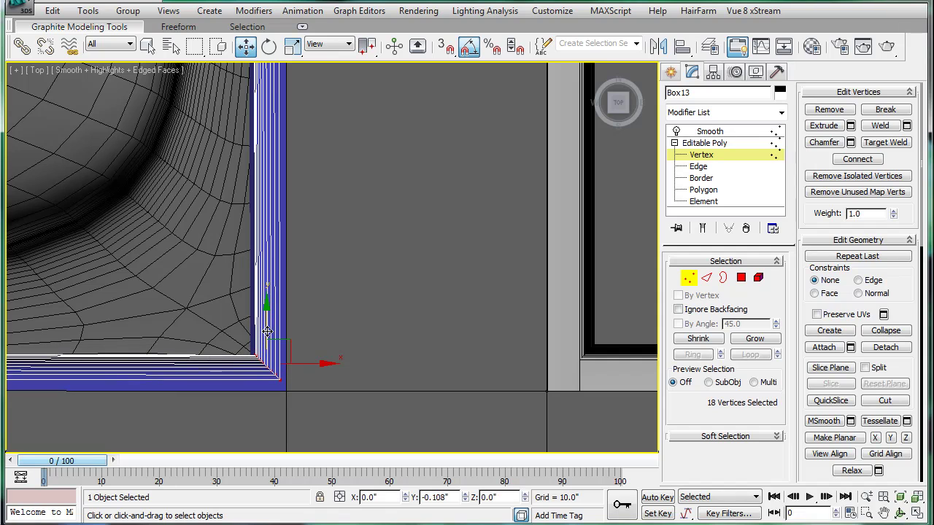
- Check the rounded front end of the panel's faucet-side section from above
{"action": "middle_click_drag", "start_coordinate": [289, 292], "coordinate": [298, 355]}
{"action": "scroll", "coordinate": [306, 339], "scroll_direction": "down", "scroll_amount": 3}
{"action": "middle_click_drag", "start_coordinate": [345, 220], "coordinate": [328, 401]}
{"action": "middle_click_drag", "start_coordinate": [345, 211], "coordinate": [350, 405]}
{"action": "middle_click_drag", "start_coordinate": [326, 157], "coordinate": [327, 241]}
{"action": "scroll", "coordinate": [327, 241], "scroll_direction": "up", "scroll_amount": 3}
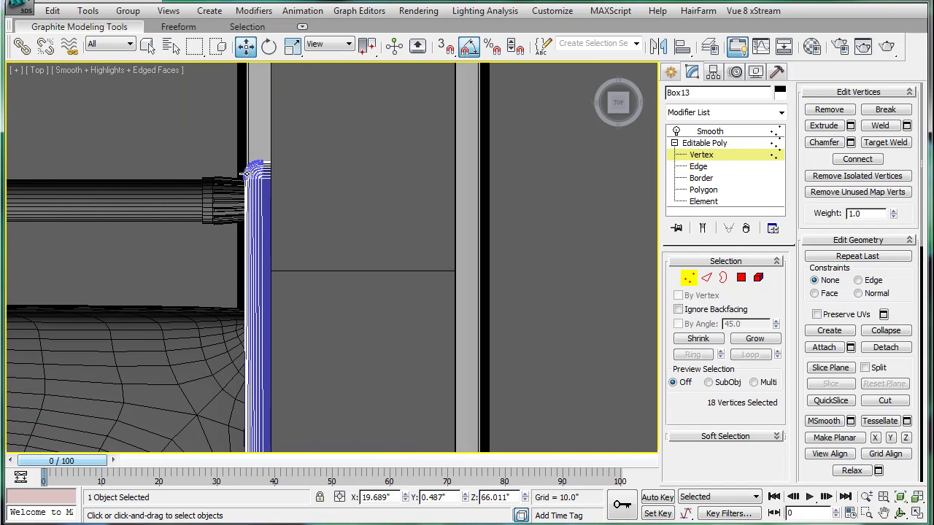